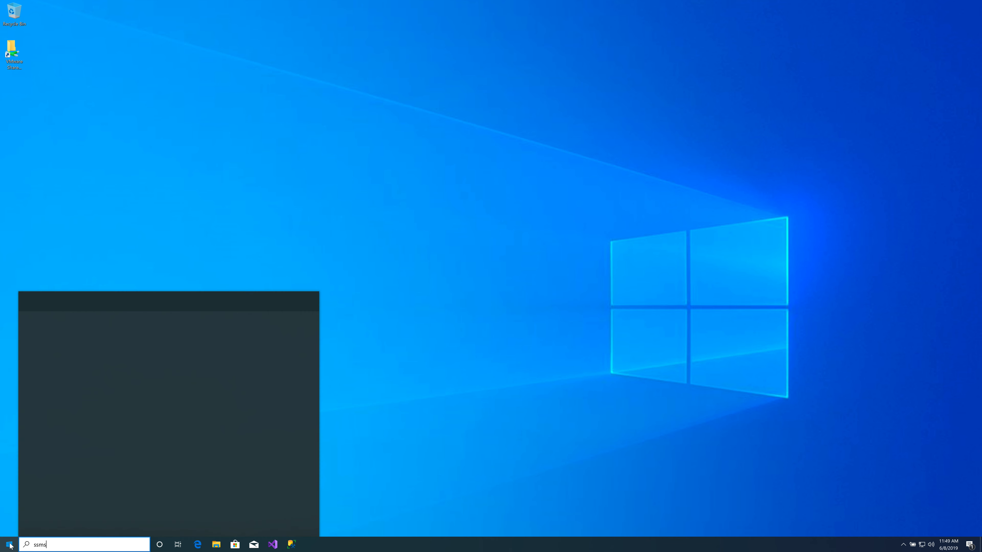
# - Launch SQL Server Management Studio and connect to the local Database Engine with the server name ".\"
pyautogui.click(63, 340)
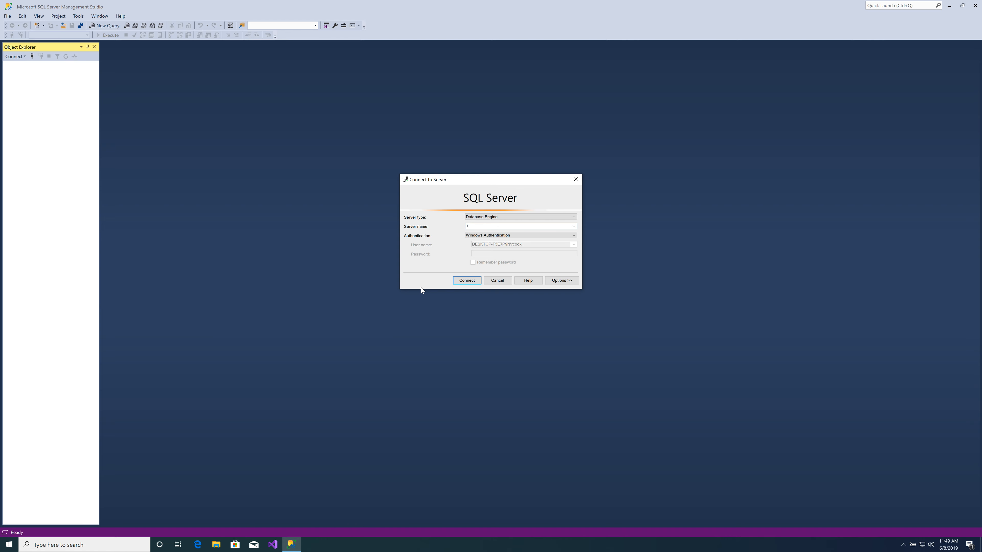
pyautogui.press('BackSpace')
pyautogui.press('BackSpace')
pyautogui.click(574, 226)
pyautogui.click(529, 236)
pyautogui.click(519, 226)
pyautogui.press('BackSpace')
pyautogui.press('BackSpace')
pyautogui.press('BackSpace')
pyautogui.press('BackSpace')
pyautogui.press('BackSpace')
pyautogui.press('BackSpace')
pyautogui.press('BackSpace')
pyautogui.press('BackSpace')
pyautogui.press('BackSpace')
pyautogui.press('BackSpace')
pyautogui.press('BackSpace')
pyautogui.press('BackSpace')
pyautogui.press('BackSpace')
pyautogui.press('BackSpace')
pyautogui.write('LOCALHOS')
pyautogui.press('BackSpace')
pyautogui.press('BackSpace')
pyautogui.press('BackSpace')
pyautogui.press('BackSpace')
pyautogui.press('BackSpace')
pyautogui.press('BackSpace')
pyautogui.press('BackSpace')
pyautogui.press('BackSpace')
pyautogui.write('.')
pyautogui.press('Return')
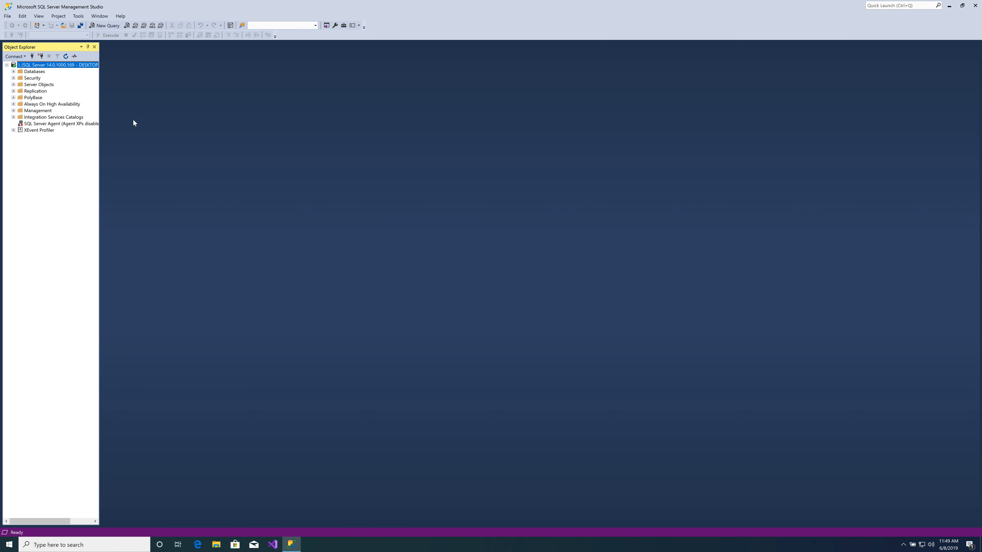
# - Widen the Object Explorer and start a new database named Stc under the server's Databases folder
pyautogui.moveTo(99, 126); pyautogui.dragTo(173, 130)
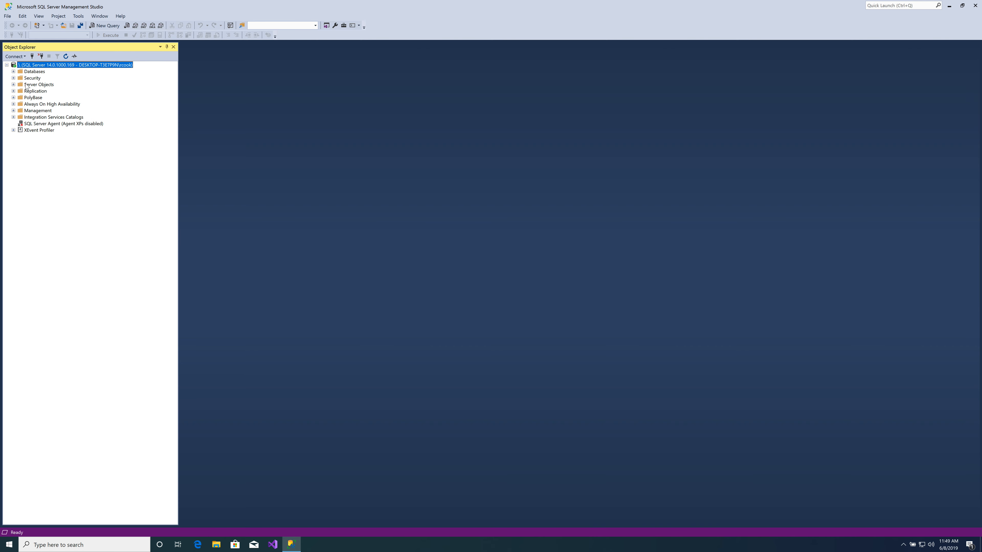
pyautogui.click(13, 72)
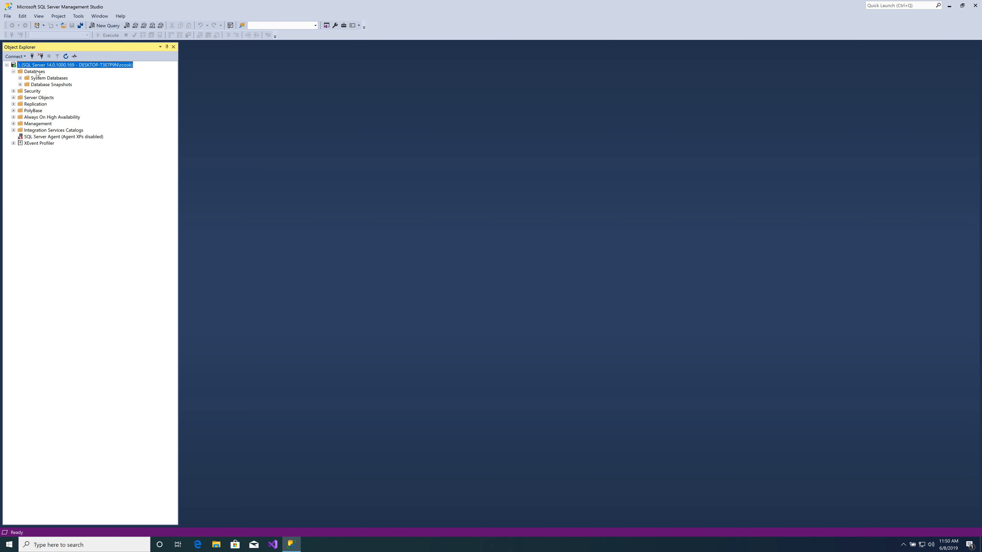
pyautogui.click(37, 71)
pyautogui.rightClick(37, 73)
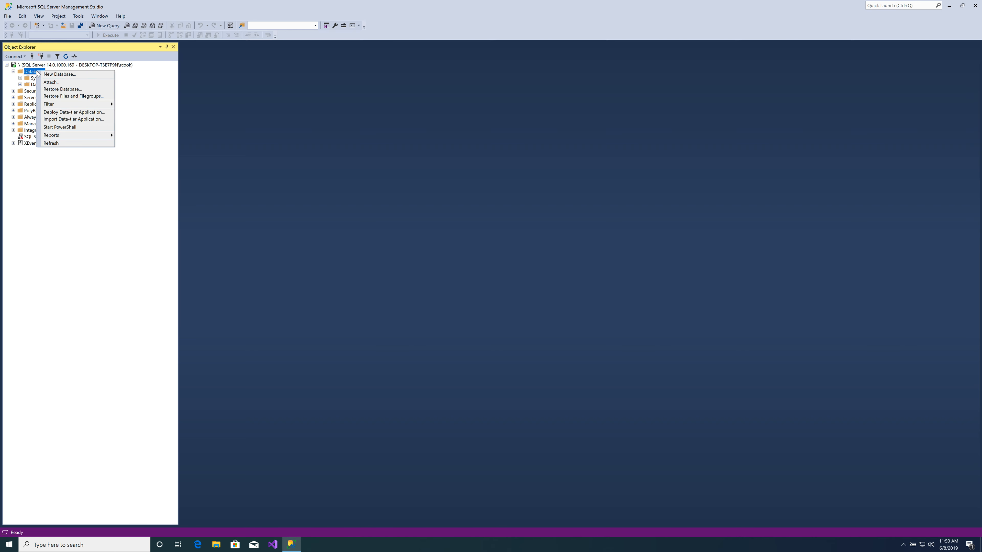
pyautogui.click(59, 75)
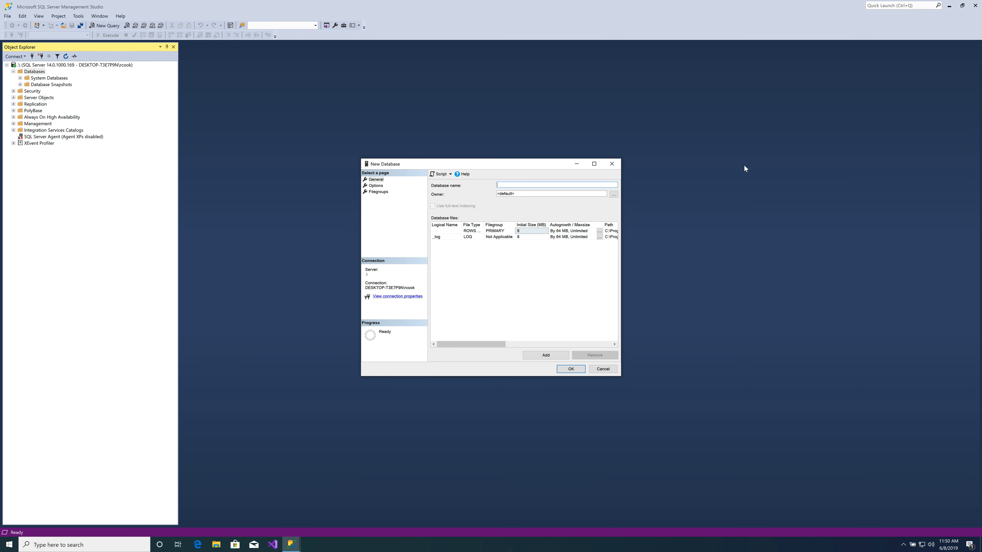
pyautogui.click(594, 164)
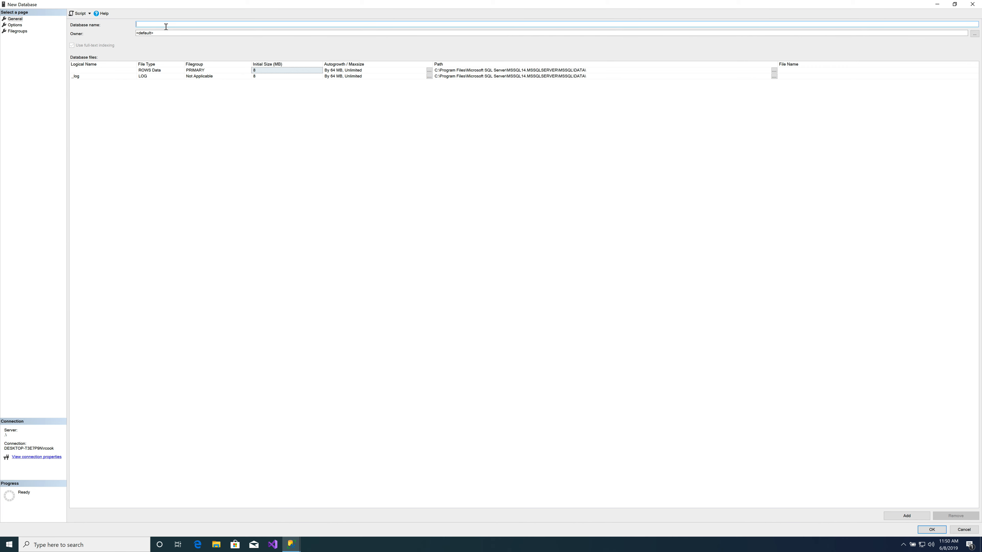
pyautogui.write('Stc')
pyautogui.click(468, 76)
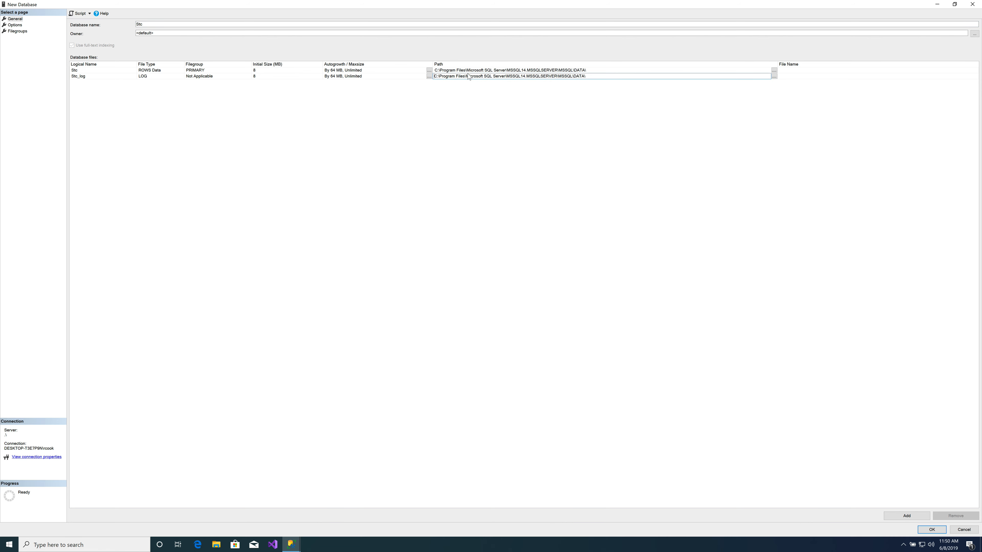
pyautogui.click(466, 70)
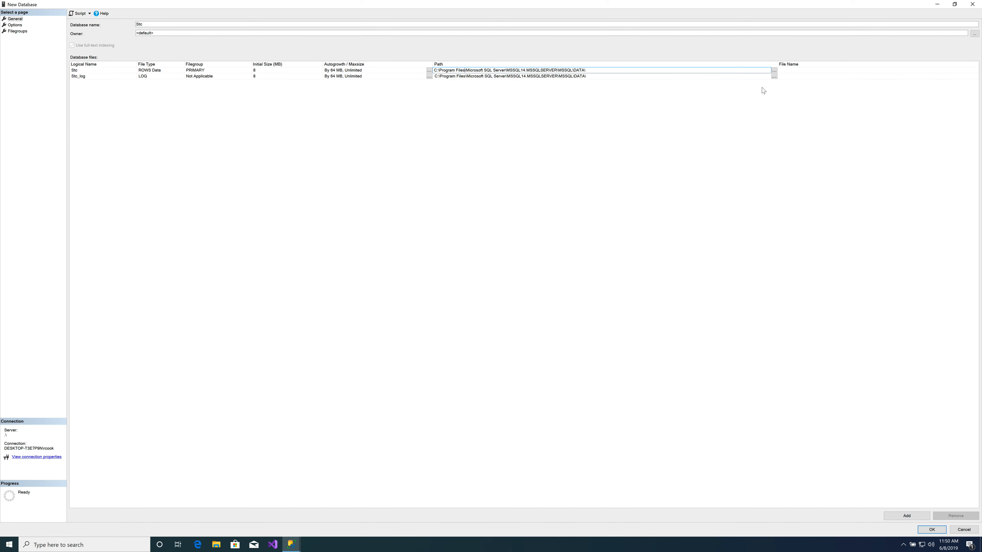
pyautogui.click(775, 71)
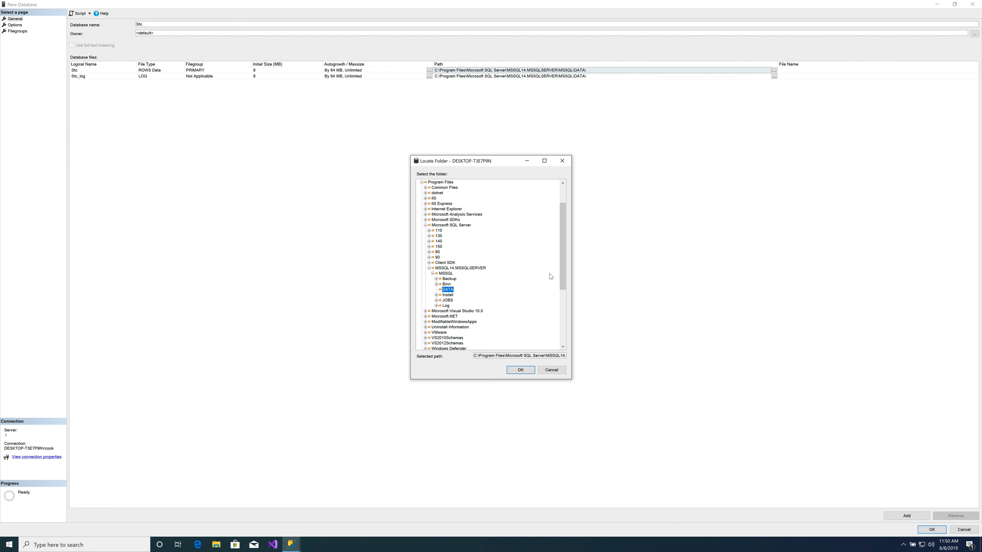
pyautogui.click(421, 183)
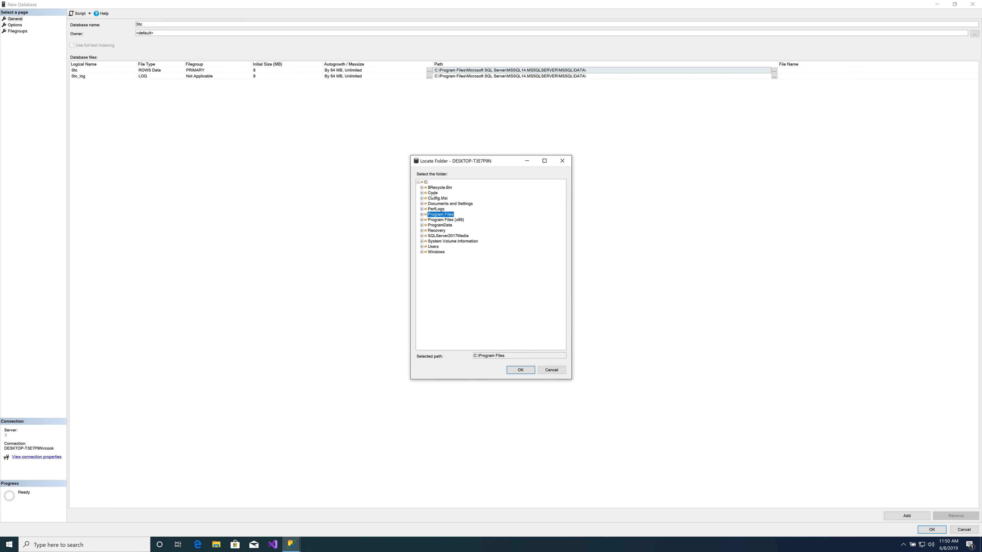
pyautogui.click(425, 183)
# - Switch to File Explorer and create a folder named Data at the root of Local Disk (C:)
pyautogui.click(217, 546)
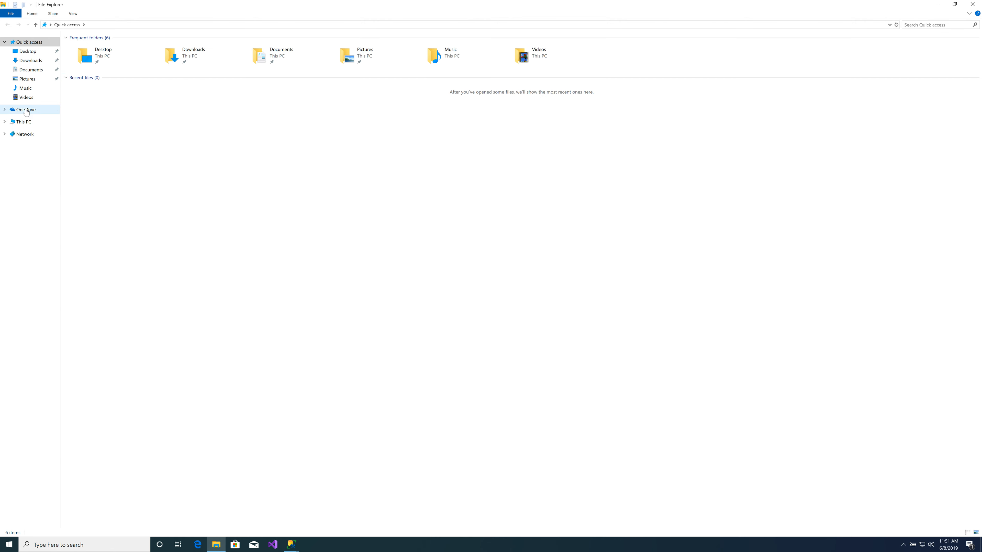
pyautogui.click(18, 127)
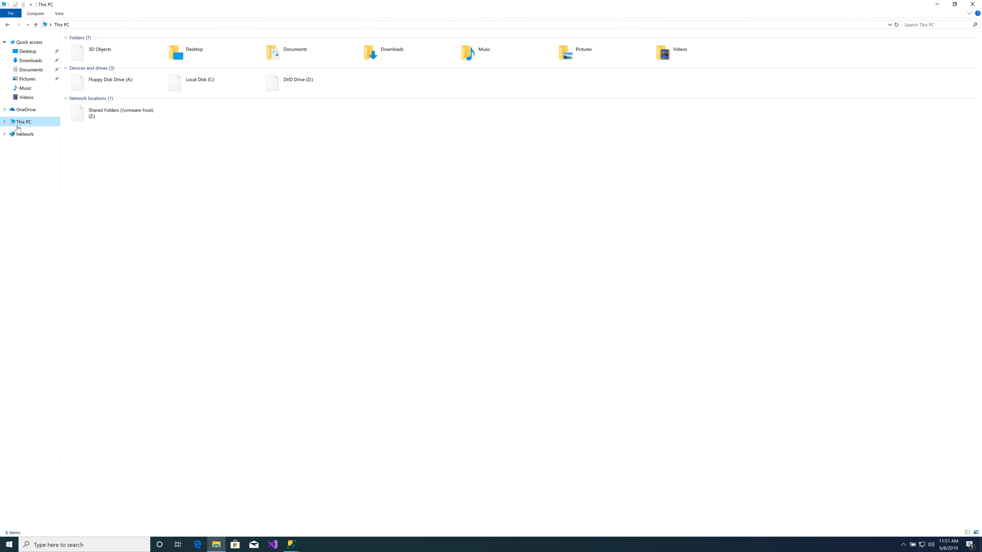
pyautogui.click(19, 112)
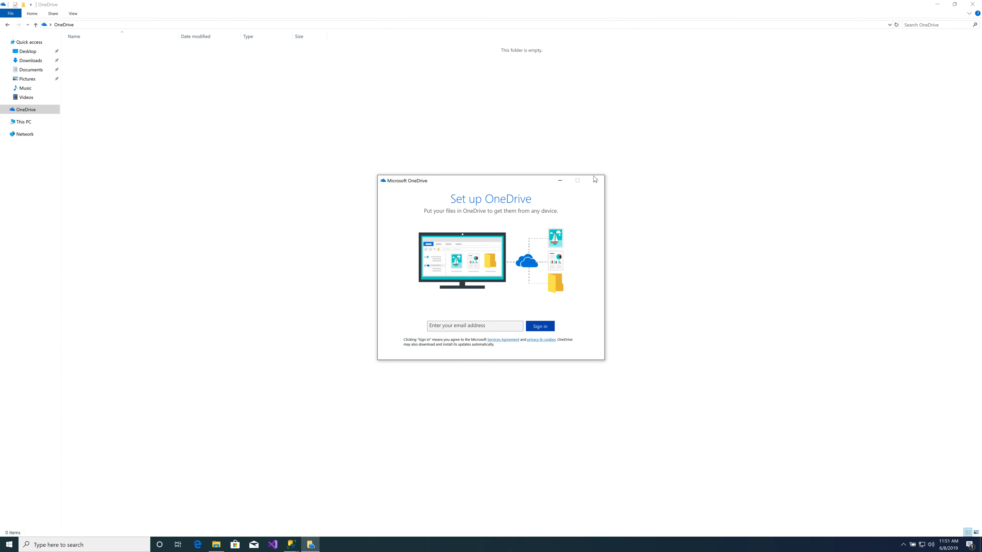
pyautogui.click(595, 179)
pyautogui.click(19, 124)
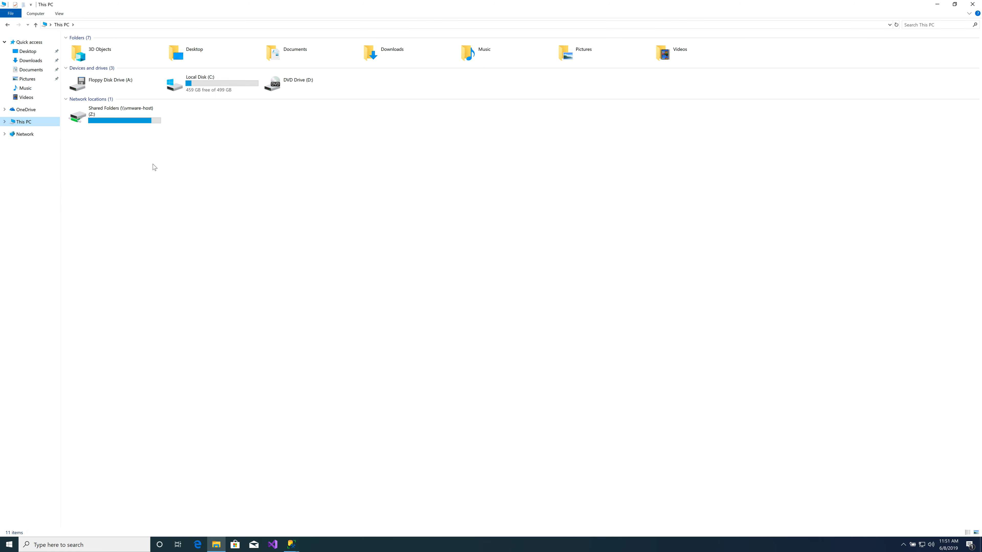
pyautogui.doubleClick(213, 81)
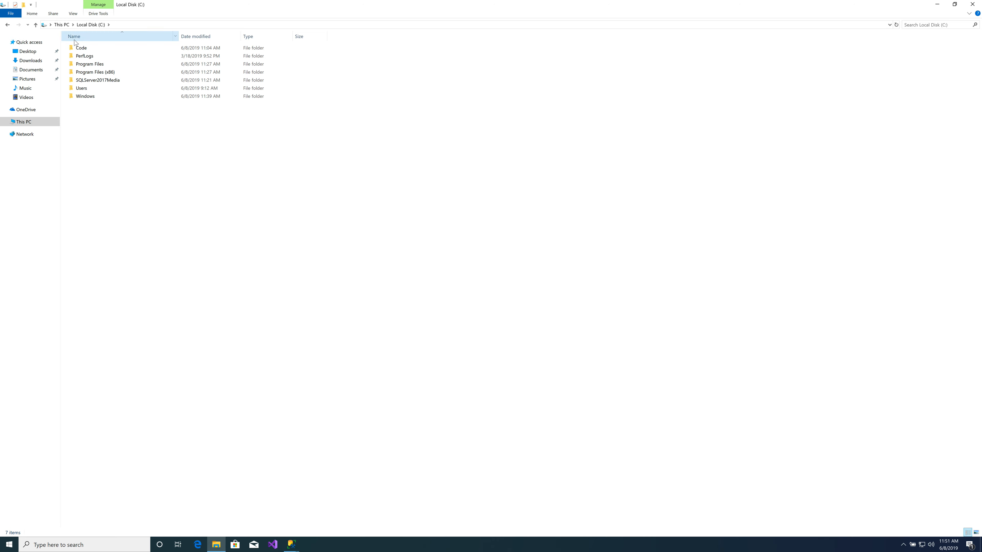
pyautogui.rightClick(142, 201)
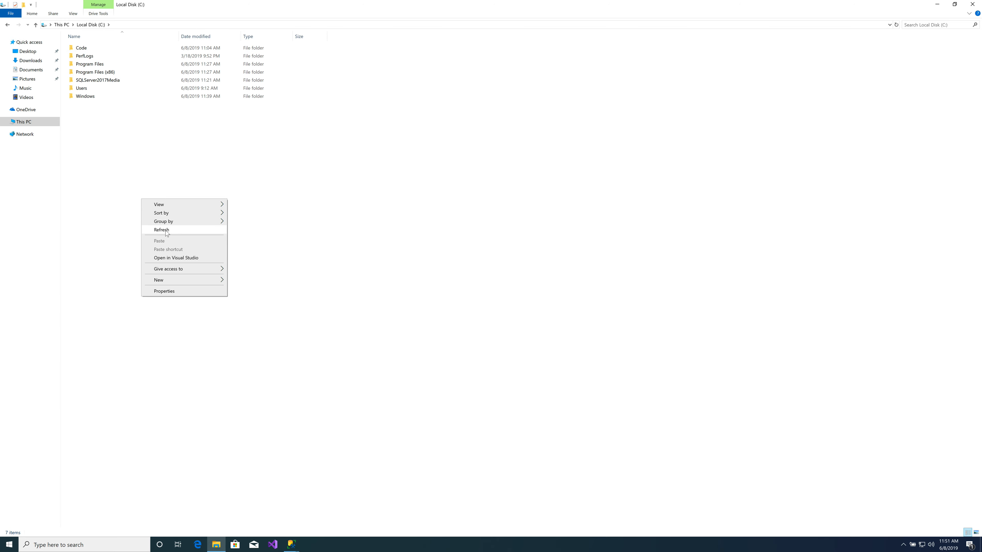
pyautogui.moveTo(183, 281)
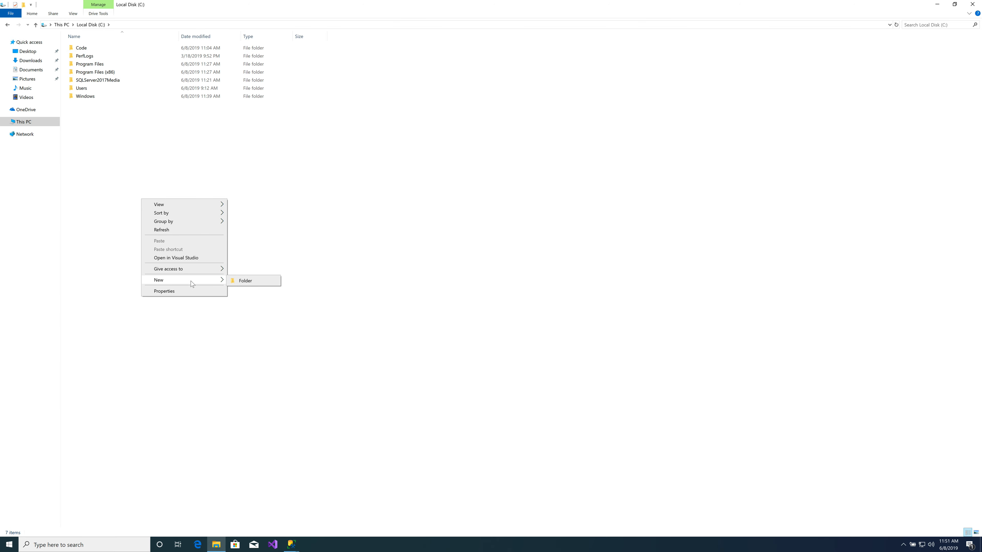
pyautogui.click(249, 284)
pyautogui.write('Data')
pyautogui.press('Return')
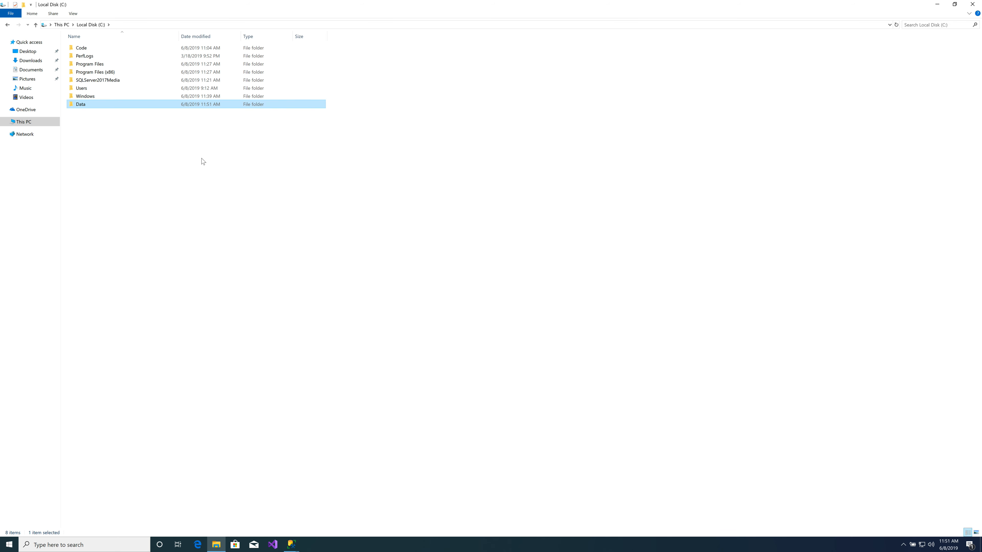
# - Switch back to the New Database window, reopen the folder browser and set the data file's path to C:\Data
pyautogui.hotkey('alt', 'Tab')
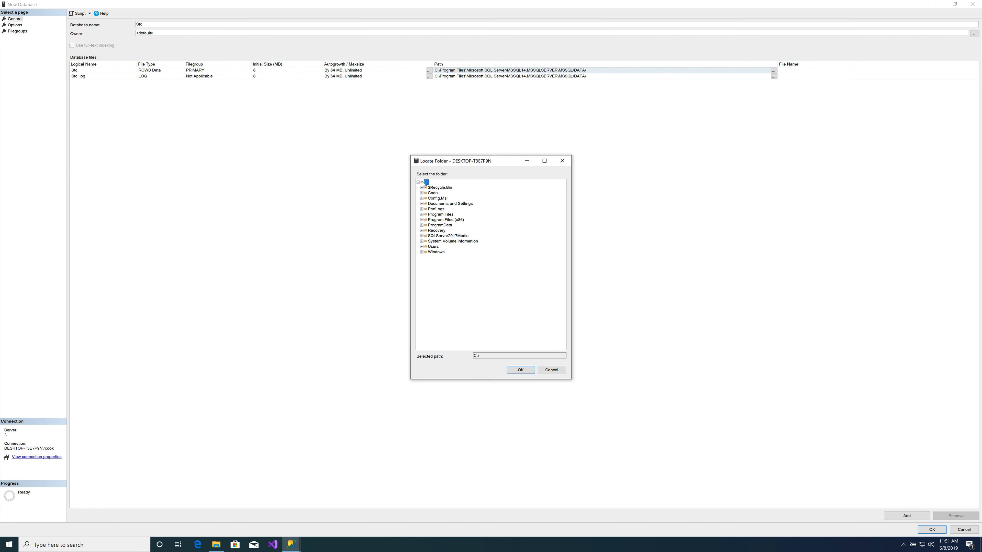
pyautogui.click(555, 370)
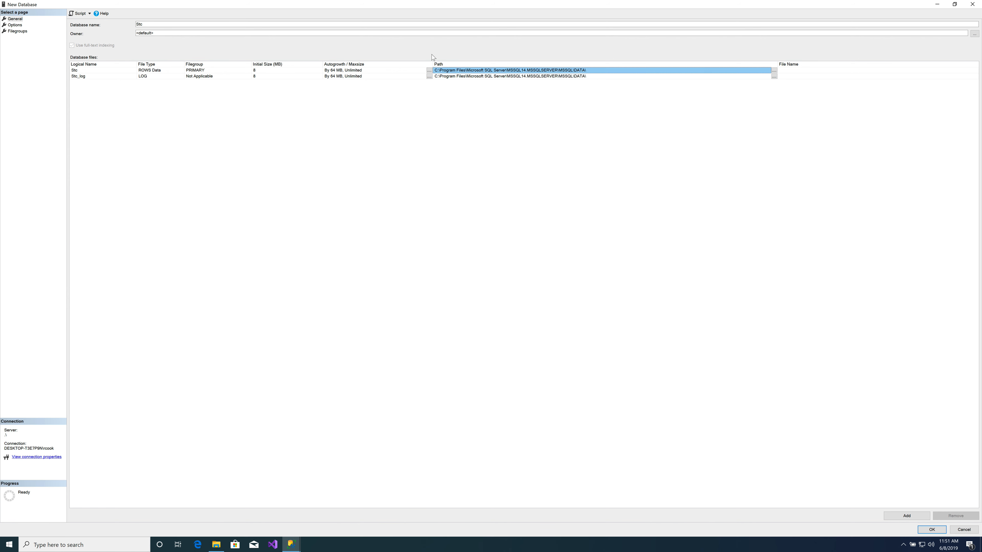
pyautogui.click(774, 72)
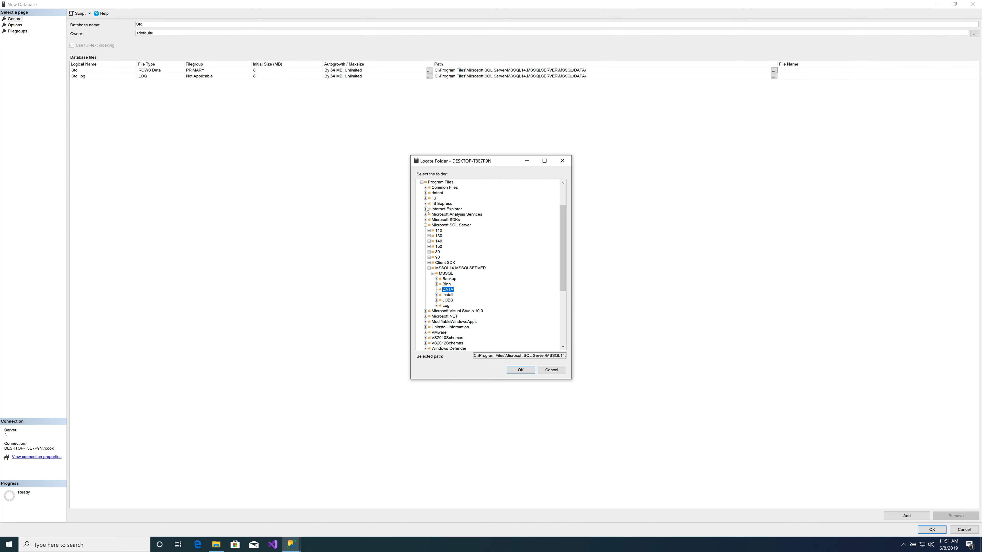
pyautogui.click(422, 182)
pyautogui.click(432, 204)
pyautogui.click(521, 370)
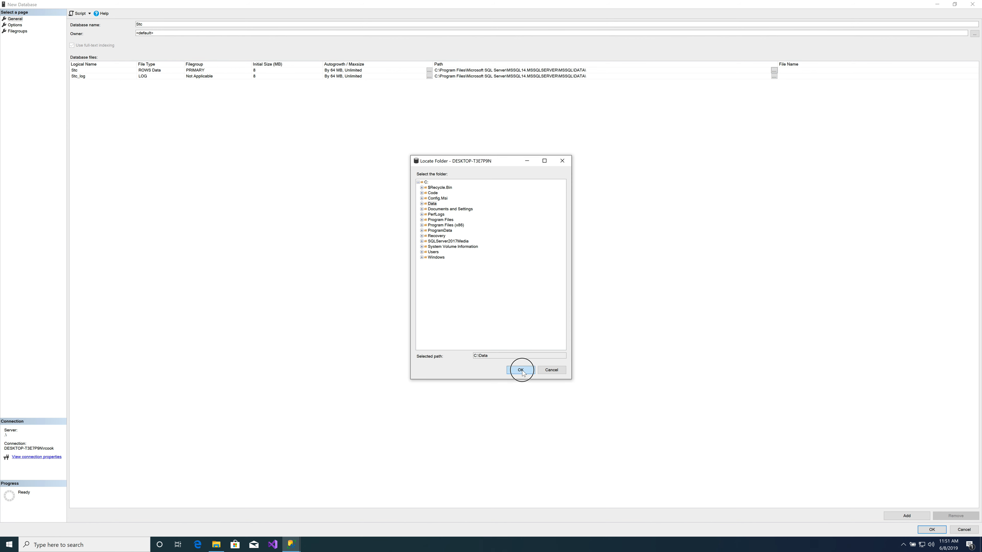
# - Set the Stc_log file's path to C:\Data and create the database
pyautogui.click(685, 75)
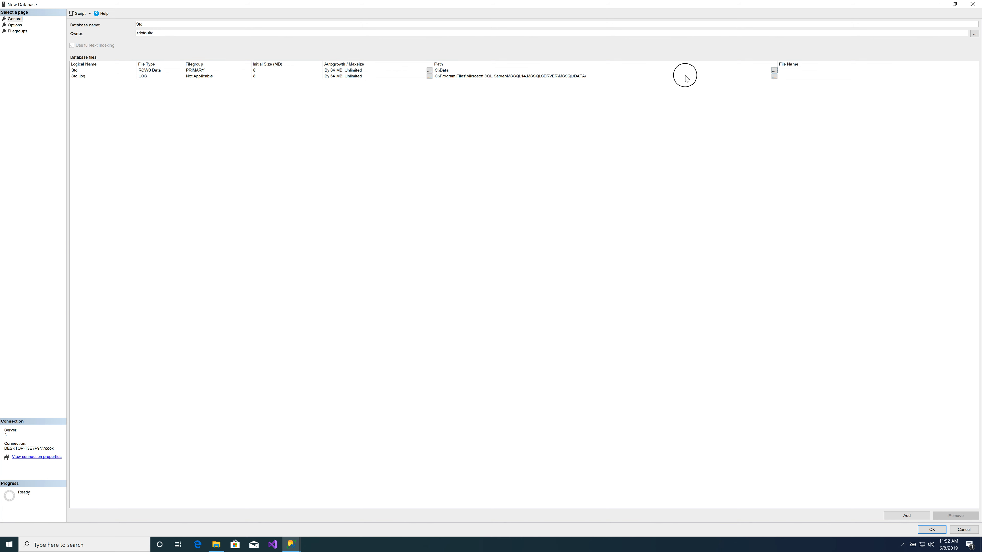
pyautogui.click(775, 77)
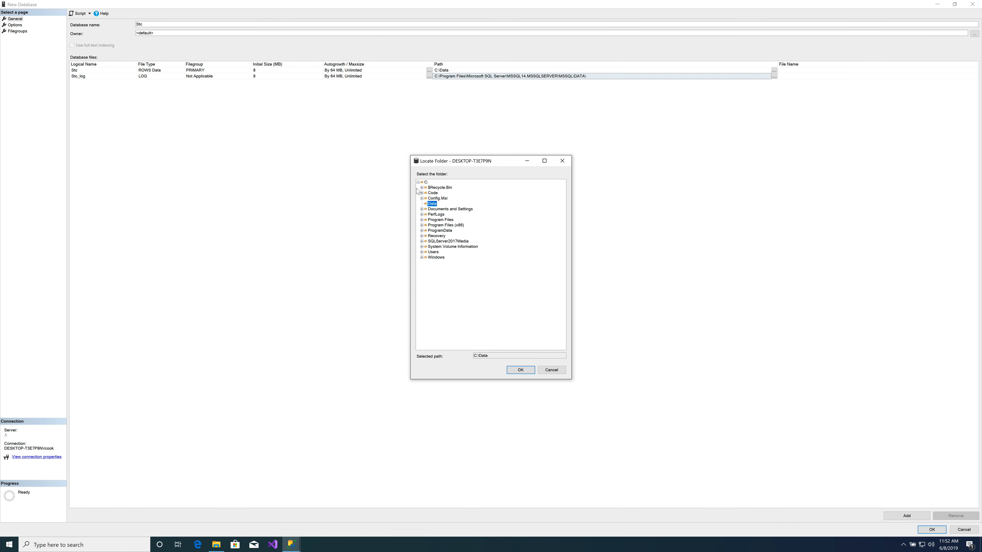
pyautogui.click(432, 204)
pyautogui.click(520, 370)
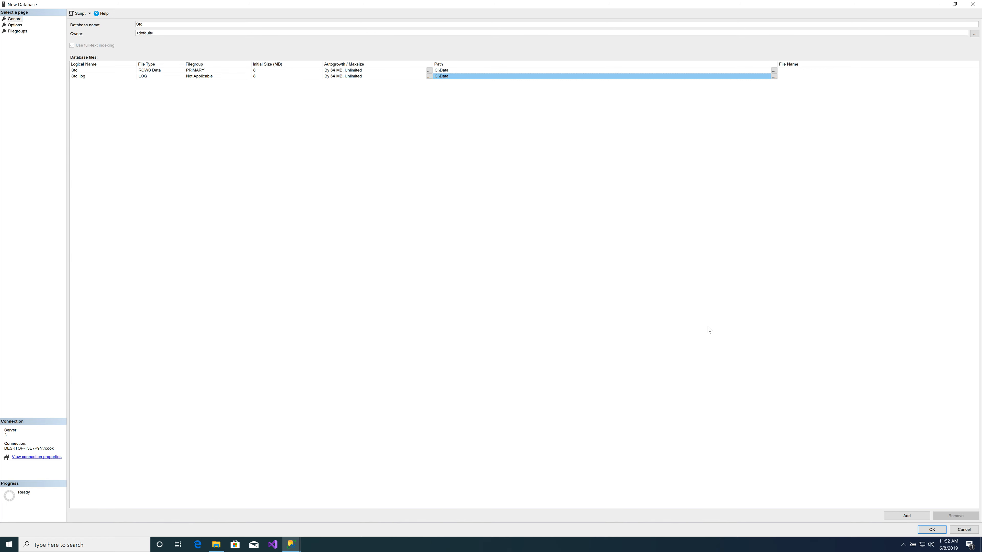
pyautogui.click(931, 529)
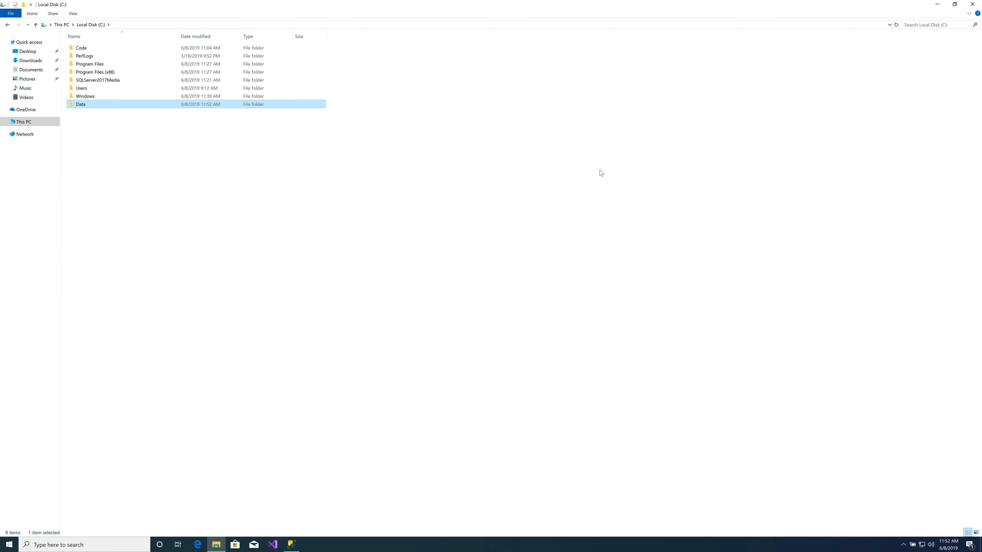
# - Close File Explorer and expand the Stc database to view its Programmability and Tables folders
pyautogui.click(973, 5)
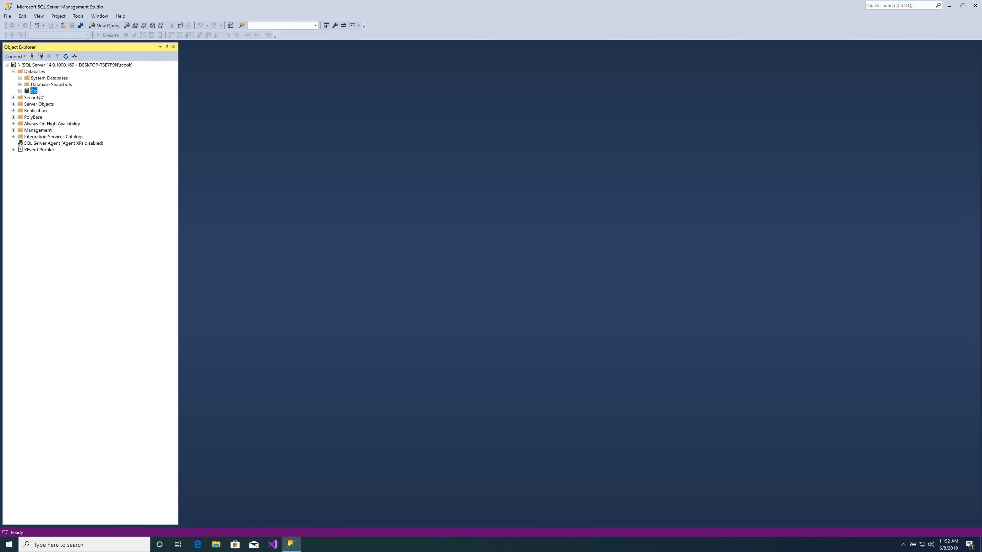
pyautogui.click(20, 91)
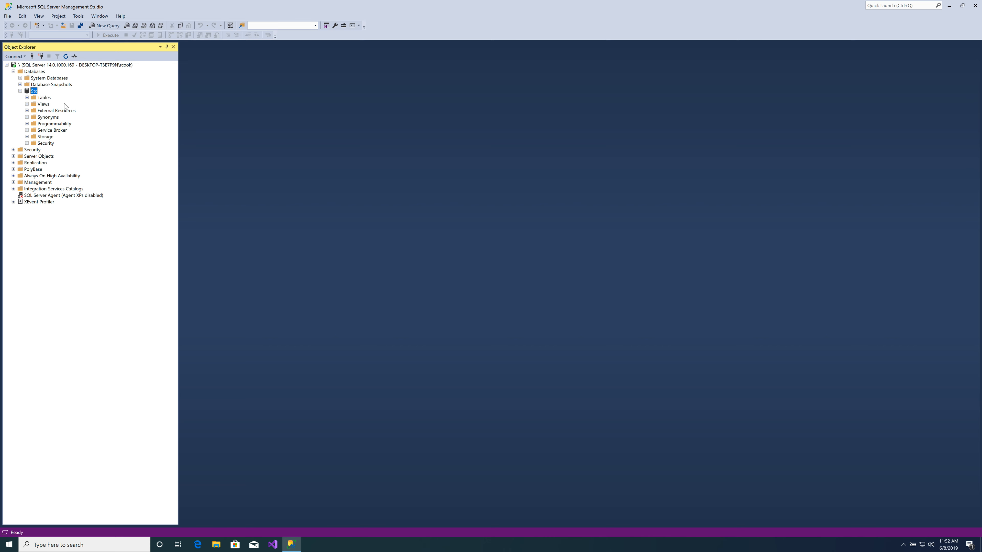
pyautogui.click(27, 124)
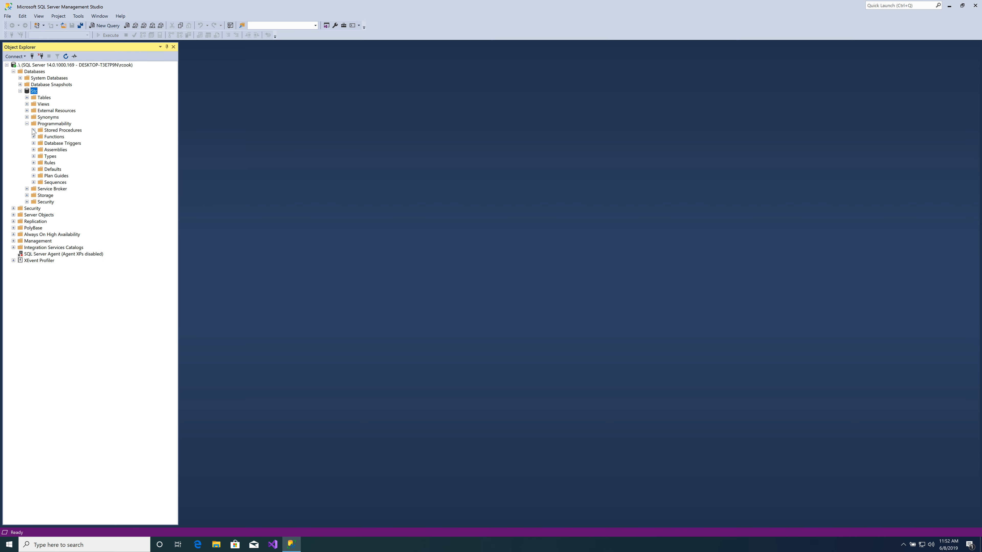
pyautogui.click(27, 124)
pyautogui.click(26, 97)
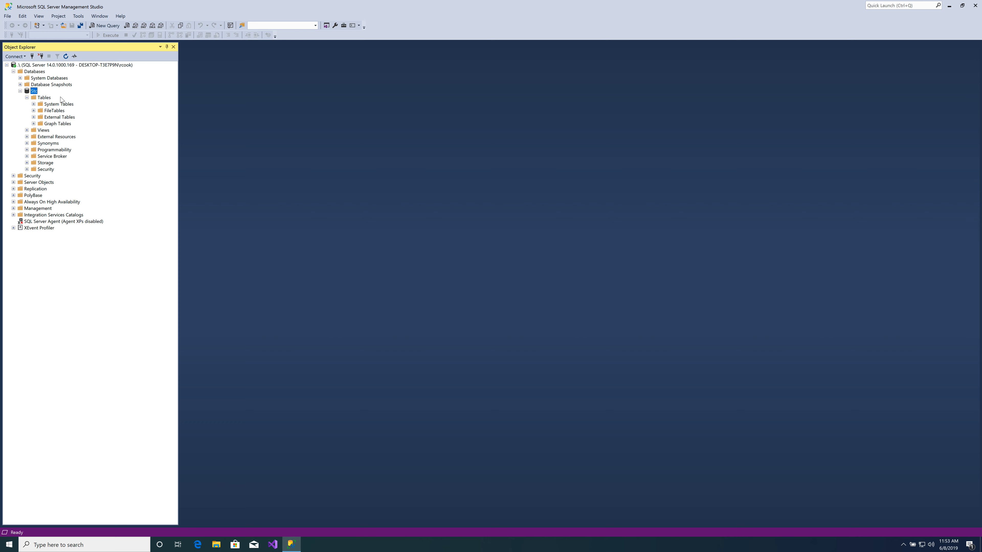
# - Start a new table in the Stc database and name its first column DogId
pyautogui.rightClick(45, 100)
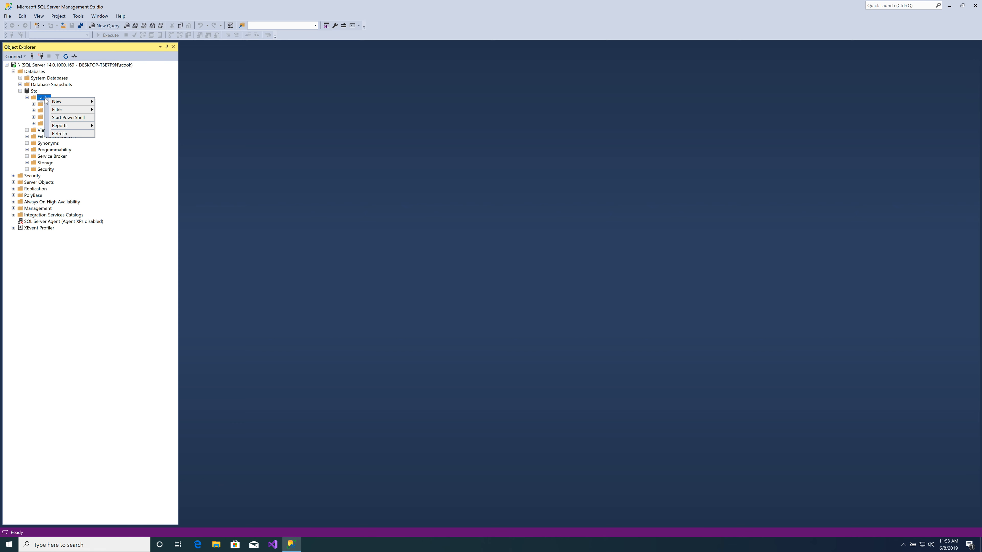
pyautogui.moveTo(59, 101)
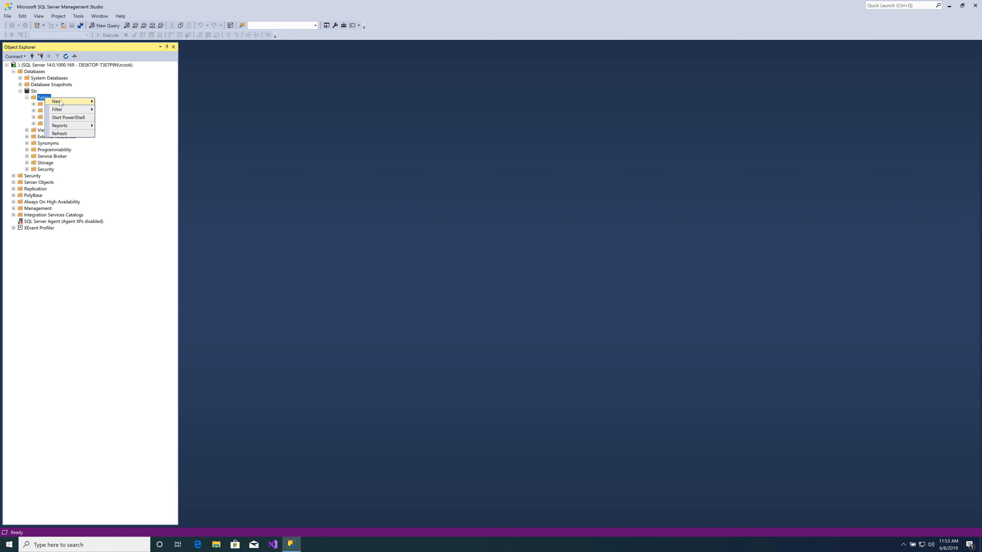
pyautogui.click(114, 104)
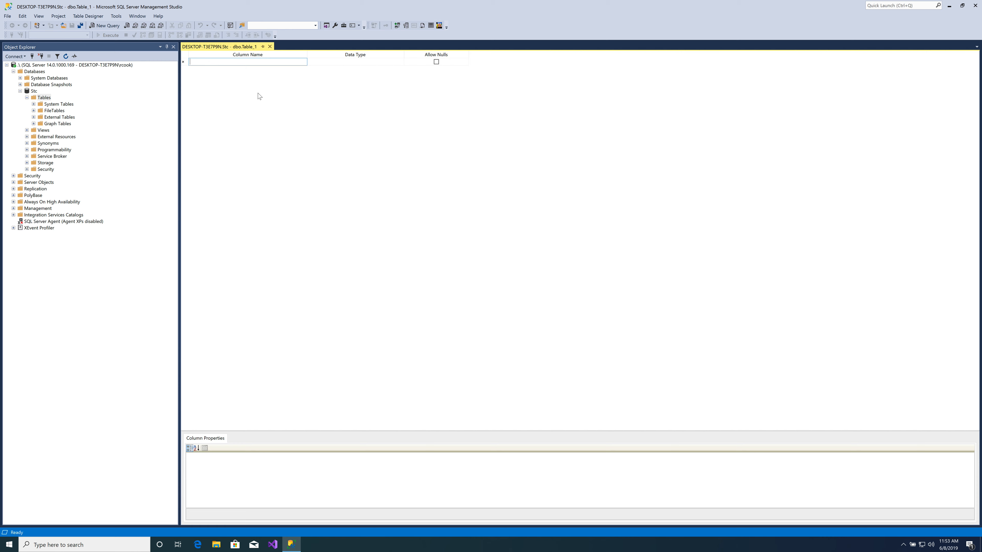
pyautogui.write('DogId')
pyautogui.press('Tab')
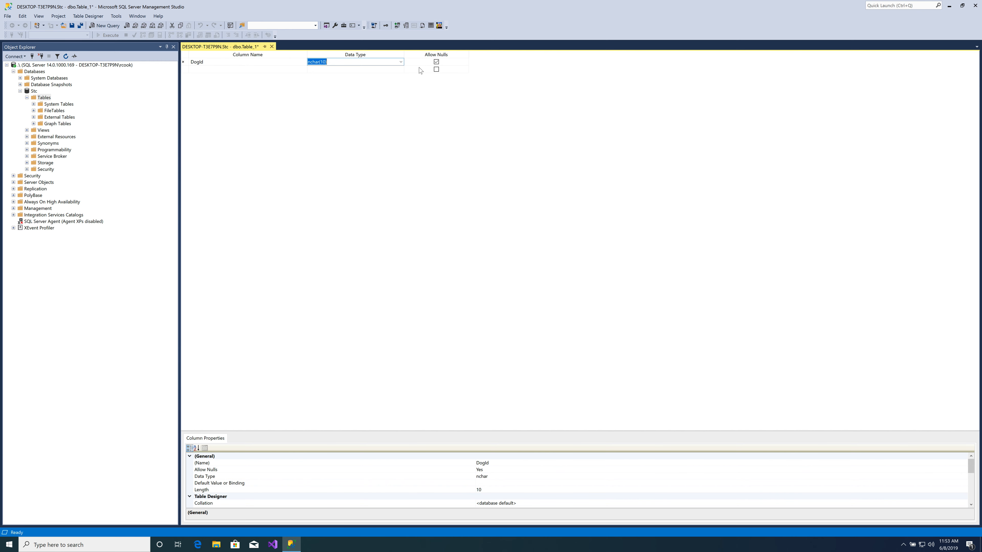
# - Set the DogId column's data type to uniqueidentifier, make it the primary key and try to toggle its Allow Nulls setting
pyautogui.click(401, 61)
pyautogui.moveTo(400, 93); pyautogui.dragTo(399, 121)
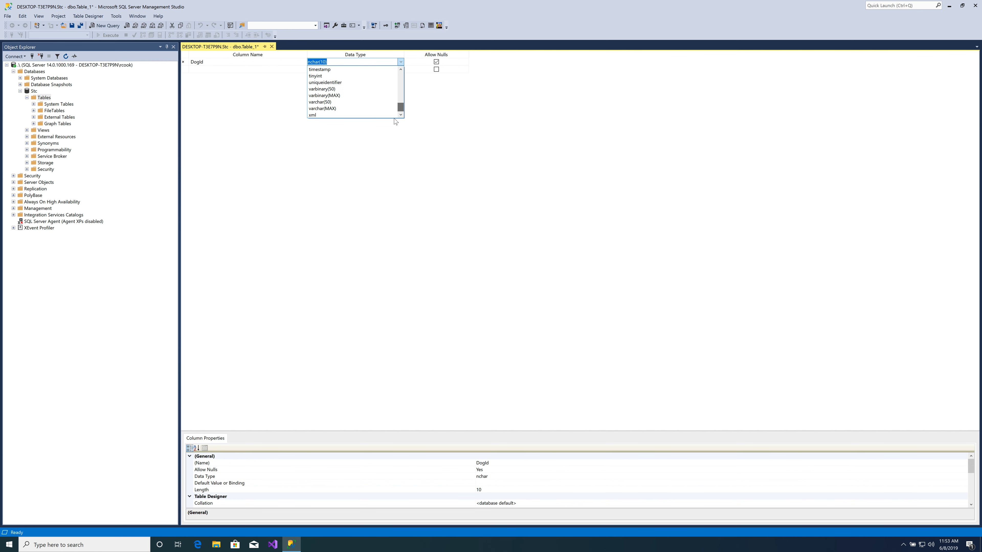
pyautogui.click(342, 83)
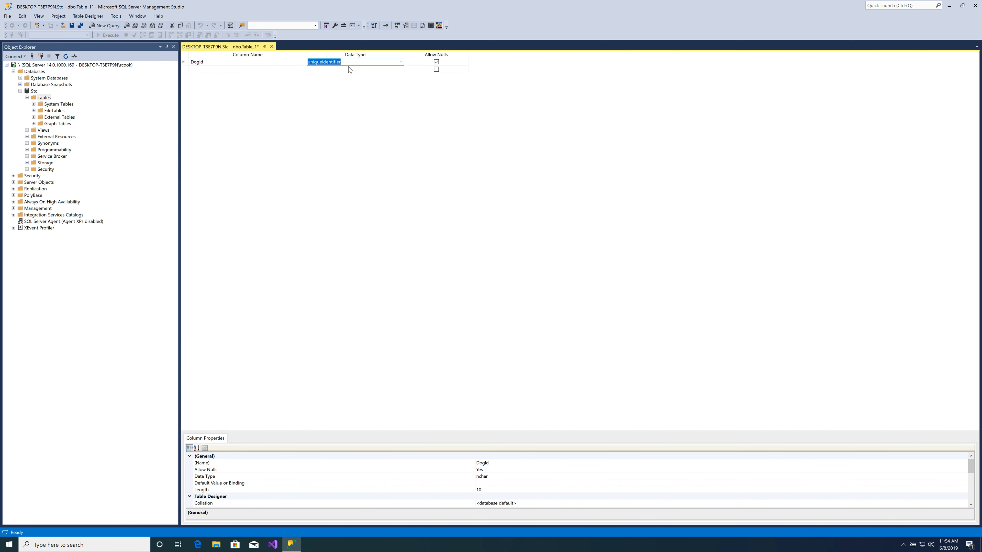
pyautogui.click(183, 61)
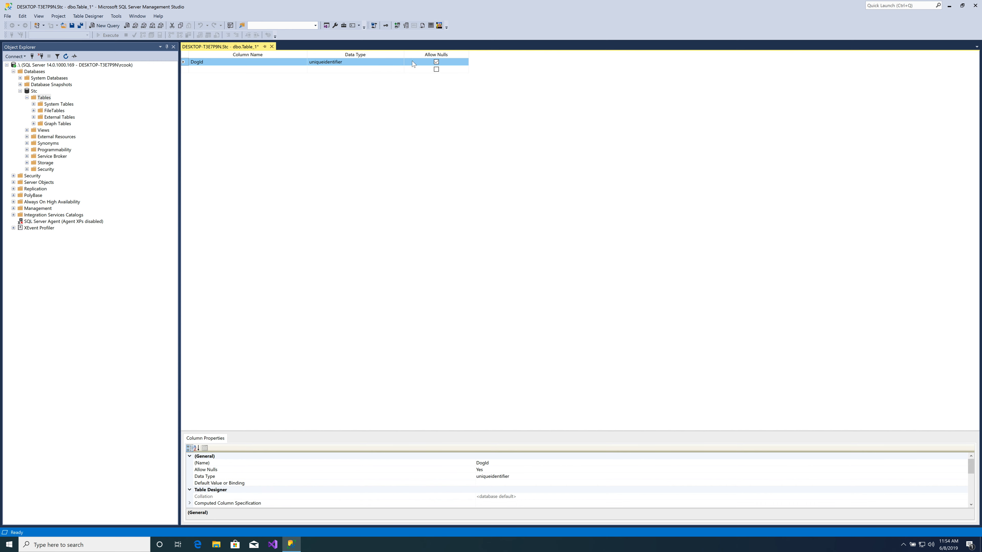
pyautogui.click(386, 26)
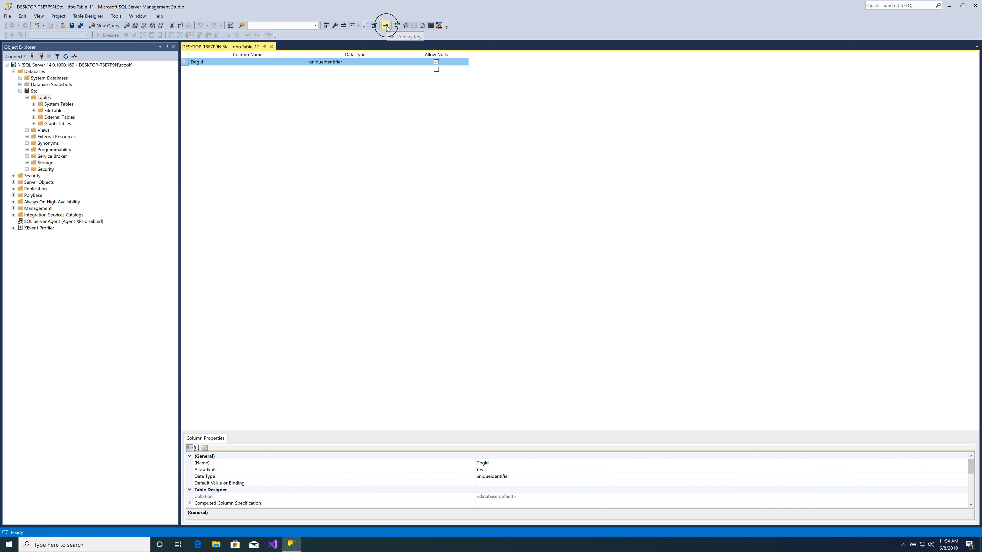
pyautogui.click(436, 62)
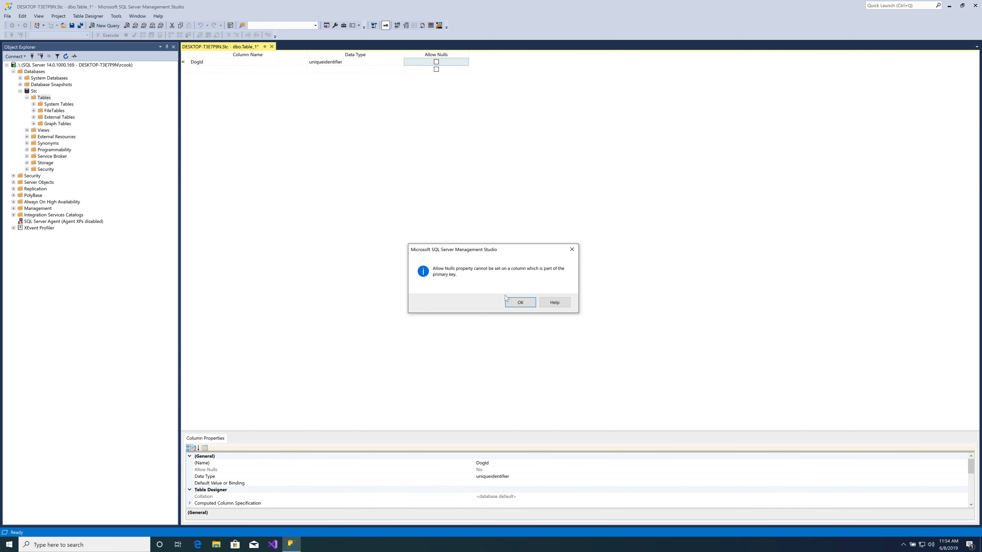
pyautogui.click(519, 303)
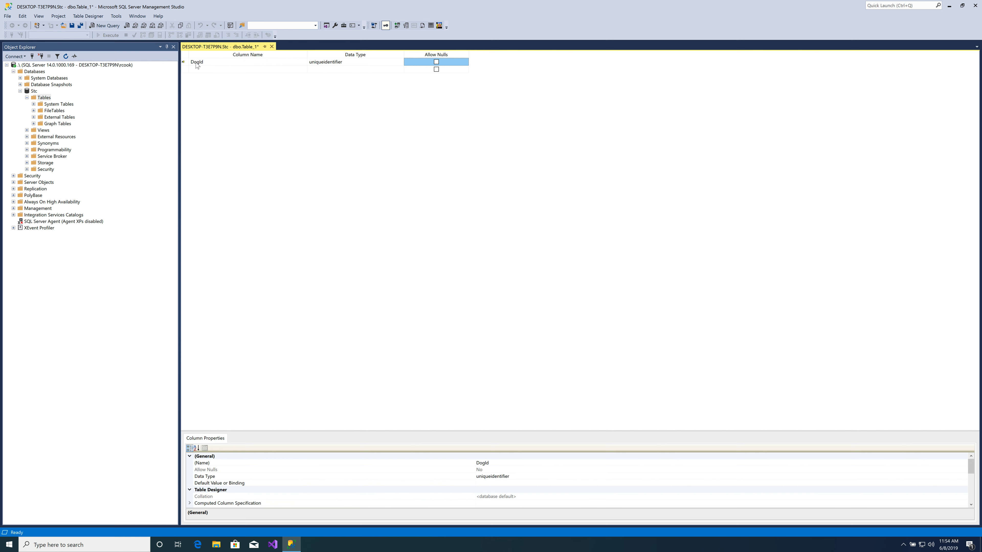
# - Set the DogId column's default value or binding to newid()
pyautogui.click(185, 62)
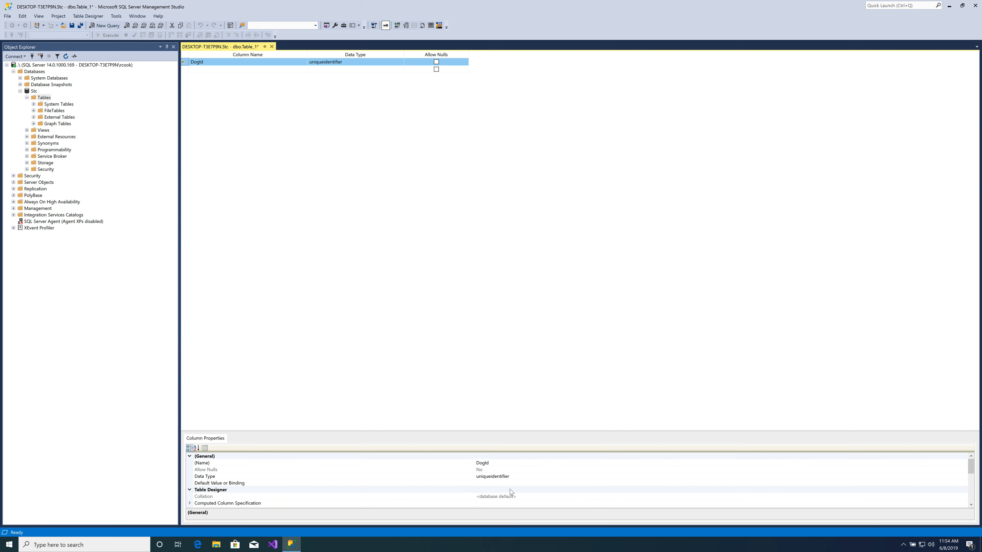
pyautogui.click(501, 484)
pyautogui.write('newid(')
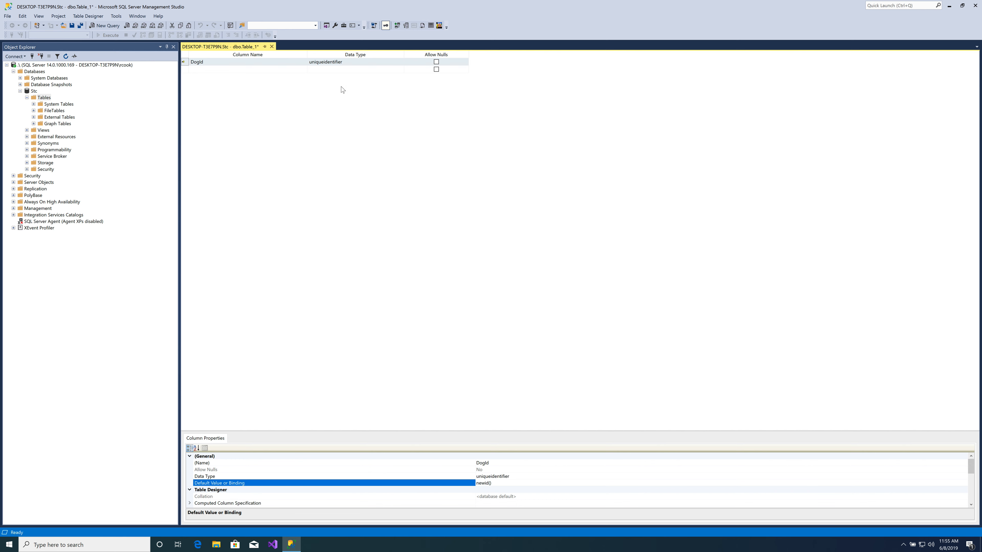
# - Add a second column named DogName below DogId
pyautogui.click(211, 69)
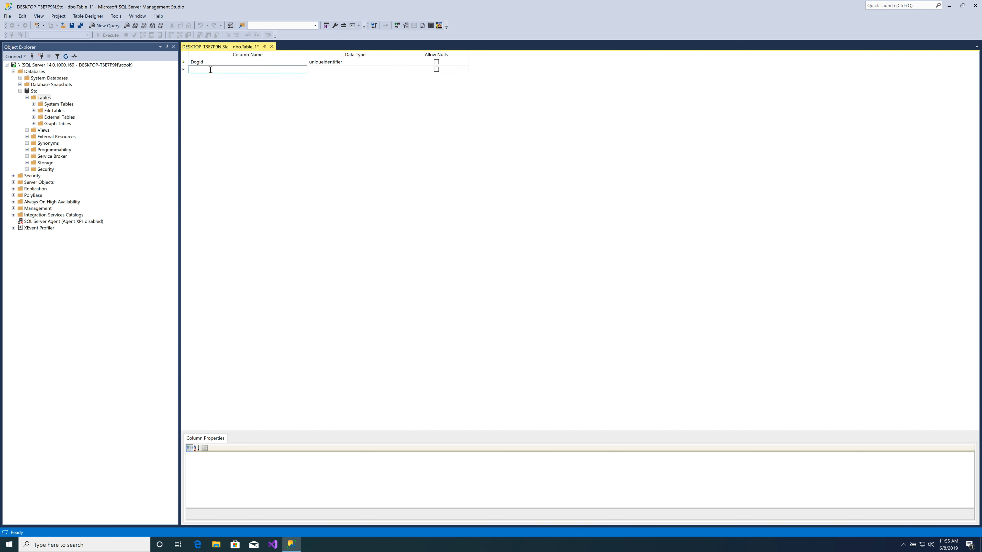
pyautogui.write('DogName')
pyautogui.press('Tab')
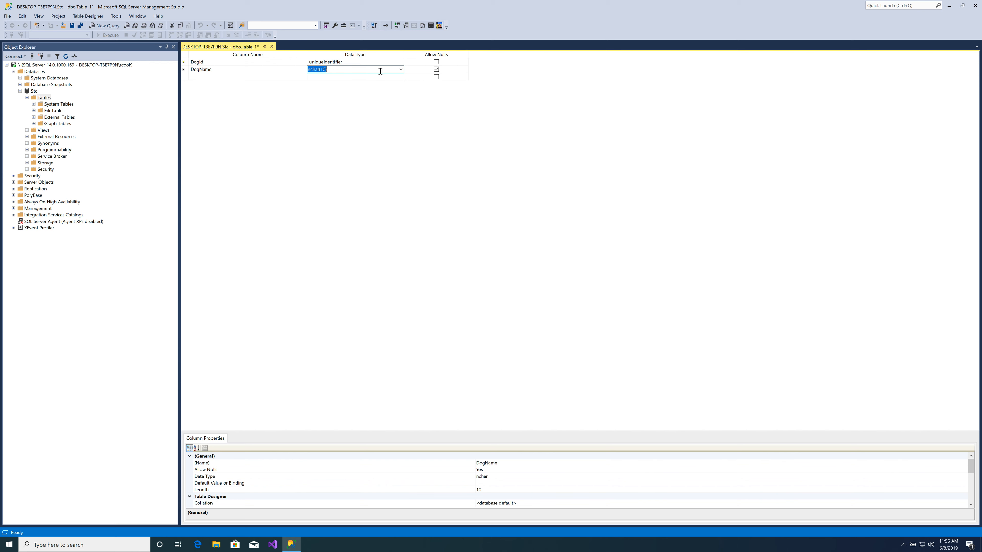
pyautogui.click(404, 69)
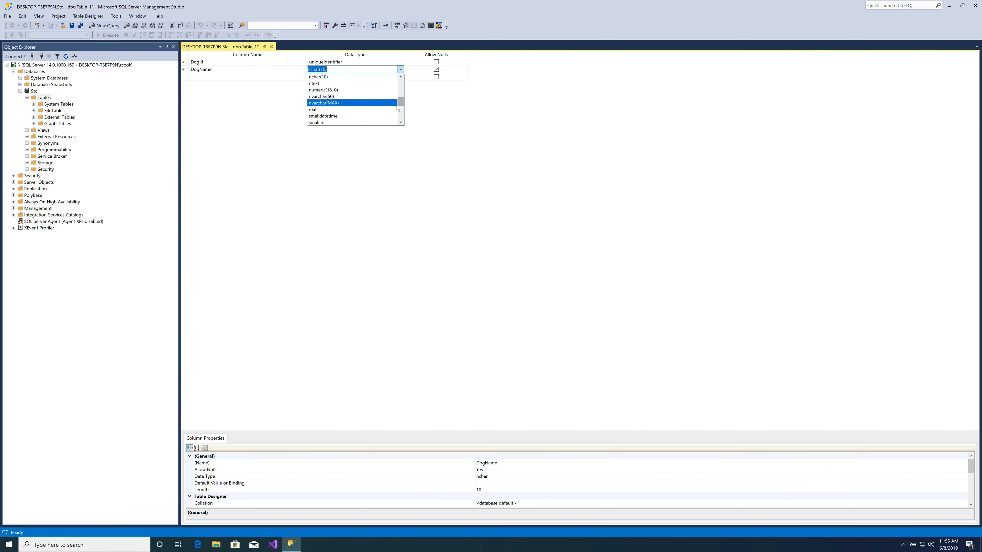
pyautogui.moveTo(400, 105)
pyautogui.mouseDown()
pyautogui.moveTo(399, 116)
pyautogui.moveTo(401, 102)
pyautogui.mouseUp()
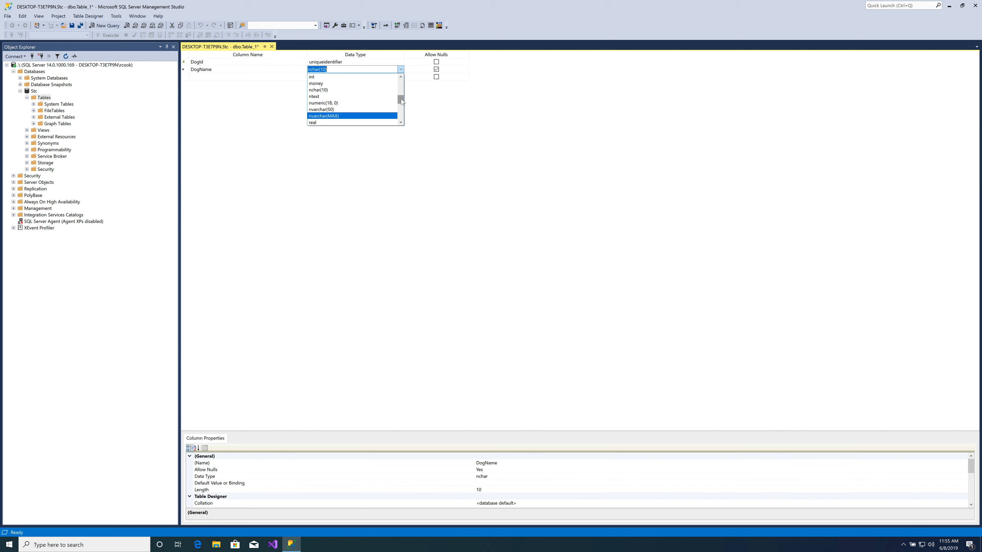
pyautogui.moveTo(400, 108); pyautogui.dragTo(400, 116)
pyautogui.click(401, 122)
pyautogui.click(401, 122)
pyautogui.click(401, 122)
pyautogui.click(401, 122)
pyautogui.click(401, 122)
pyautogui.click(401, 121)
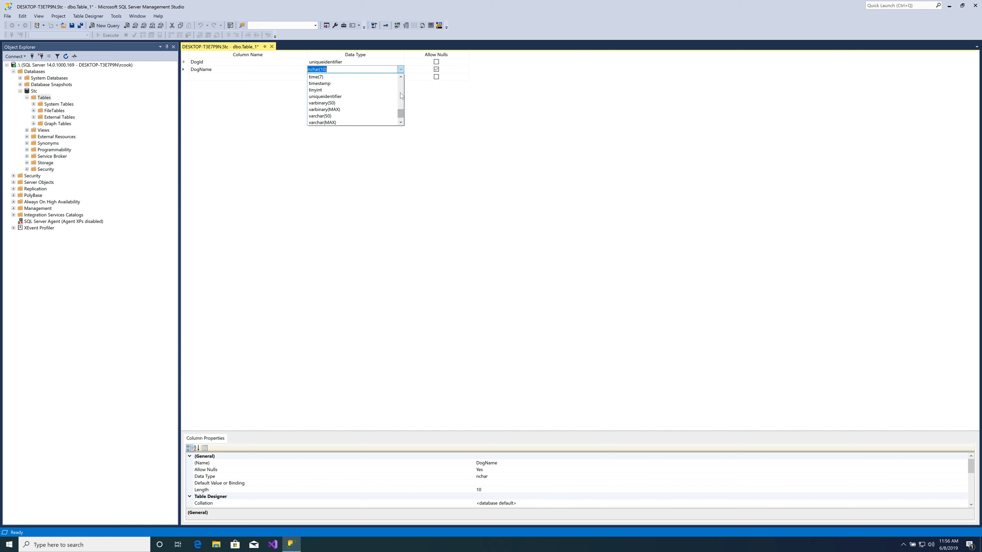
pyautogui.click(332, 69)
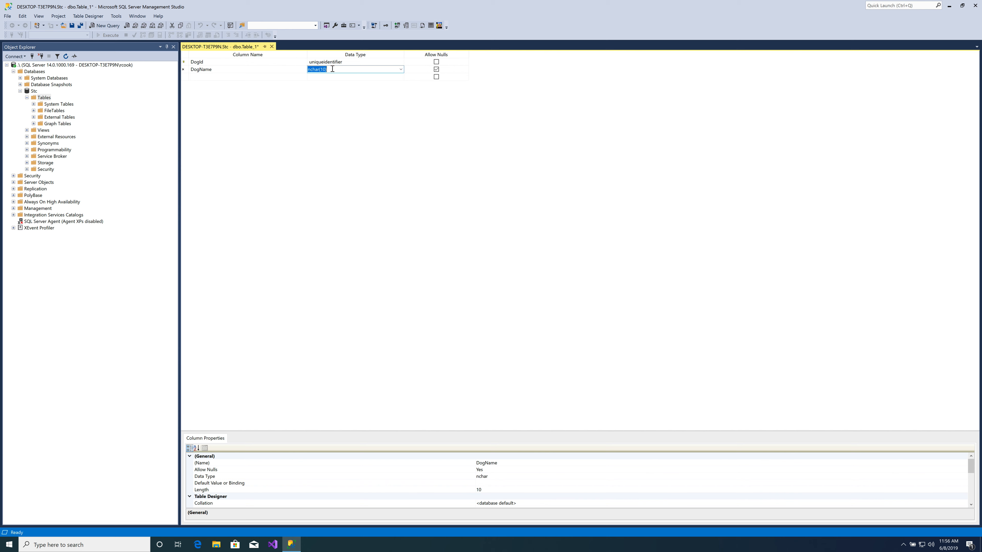
# - Set the DogName column's data type to nvarchar(10) and disallow nulls for it
pyautogui.click(312, 69)
pyautogui.write('var')
pyautogui.press('Tab')
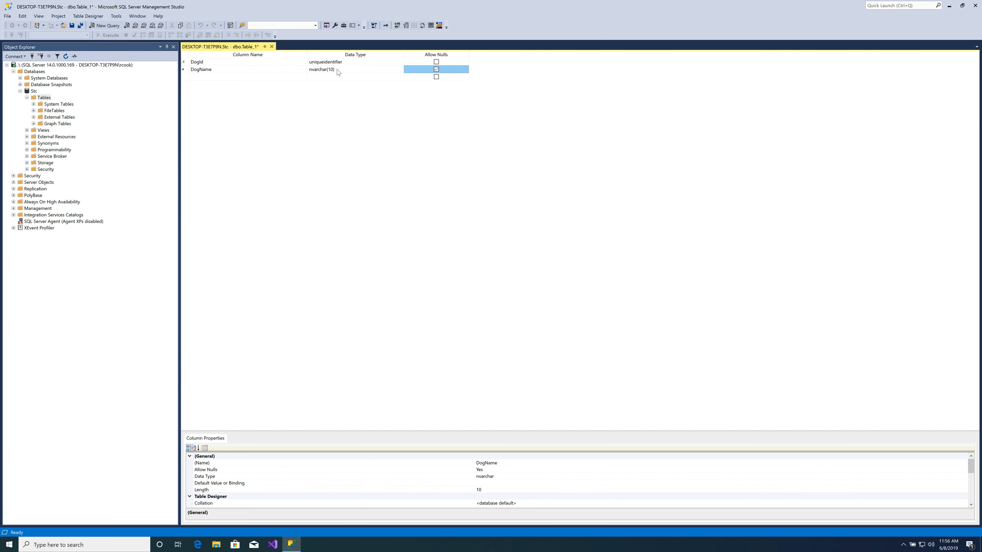
pyautogui.click(436, 69)
# - Save the new table under the name Dog and close its designer
pyautogui.click(72, 25)
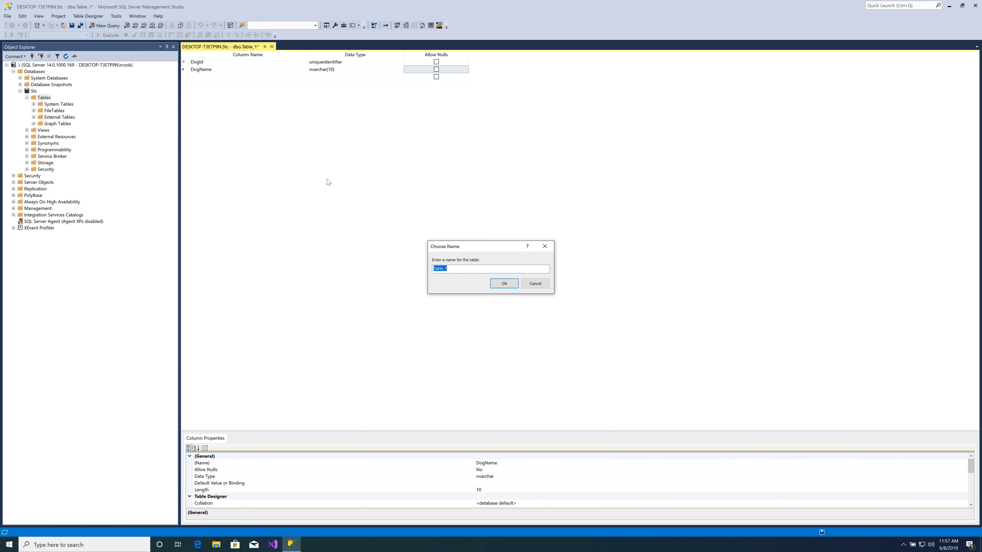
pyautogui.write('Dog')
pyautogui.click(504, 283)
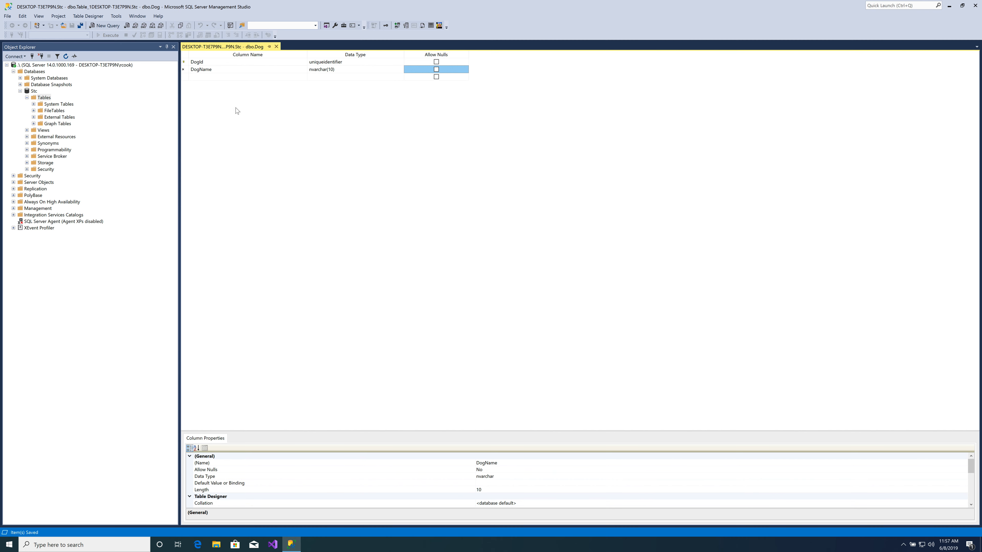
pyautogui.click(276, 46)
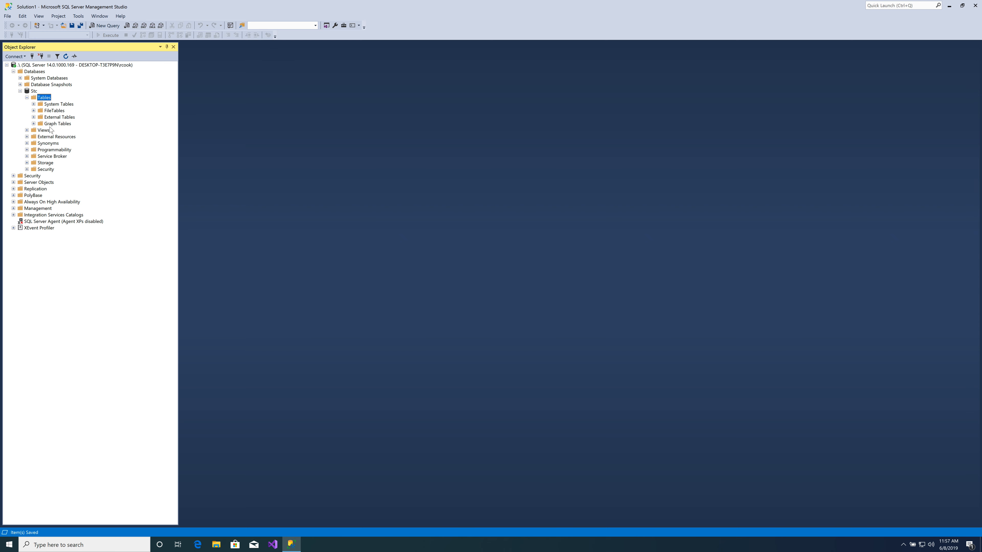
# - Refresh the Stc database's Tables folder and select the top 1000 rows of dbo.Dog
pyautogui.click(65, 57)
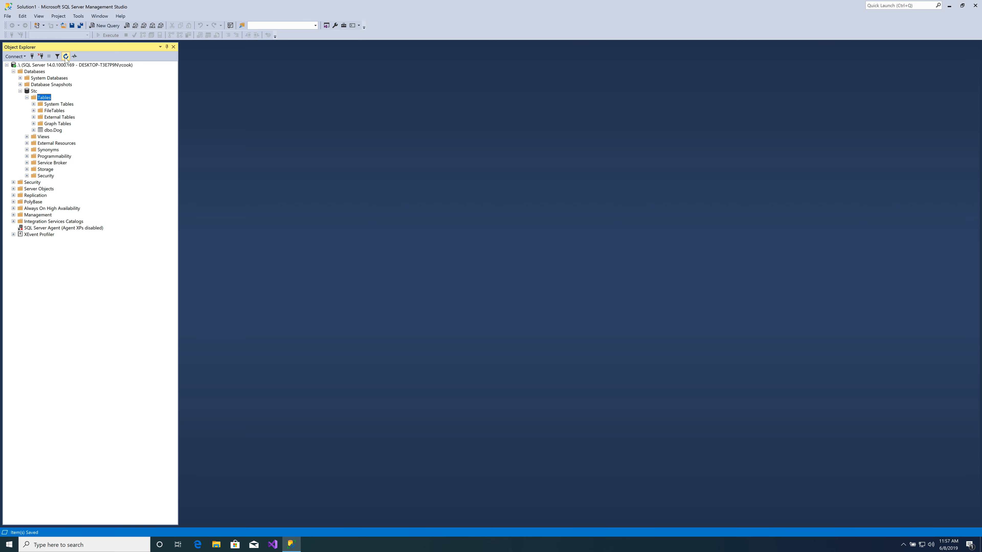
pyautogui.click(54, 131)
pyautogui.click(54, 131)
pyautogui.press('Escape')
pyautogui.rightClick(55, 132)
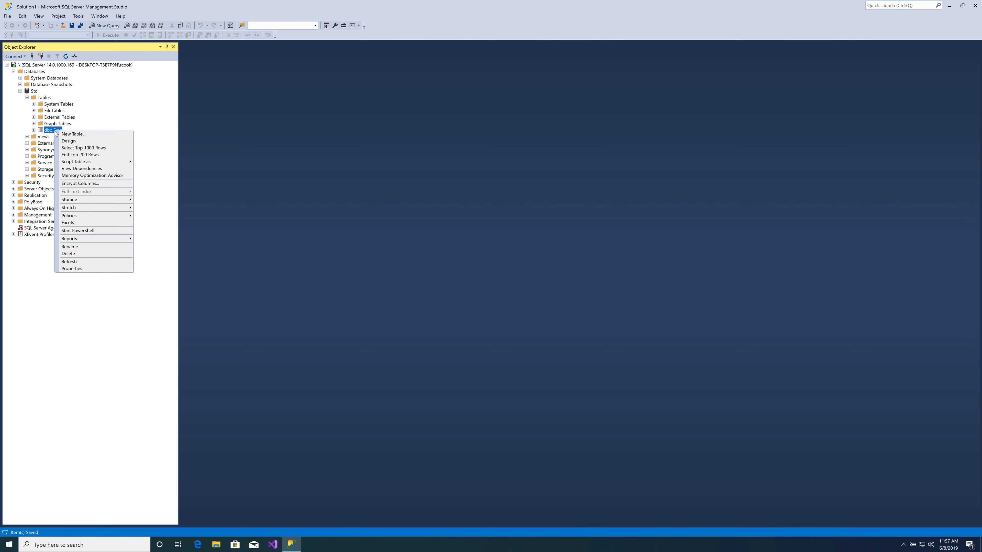
pyautogui.click(71, 148)
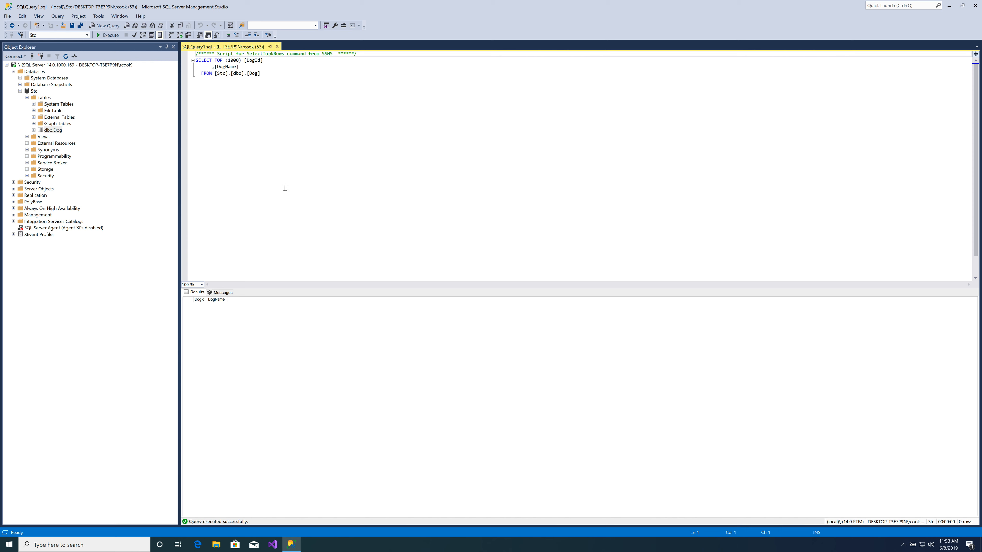
# - Expand the dbo.Dog table's Columns and Keys folders to examine its columns and primary key
pyautogui.rightClick(52, 131)
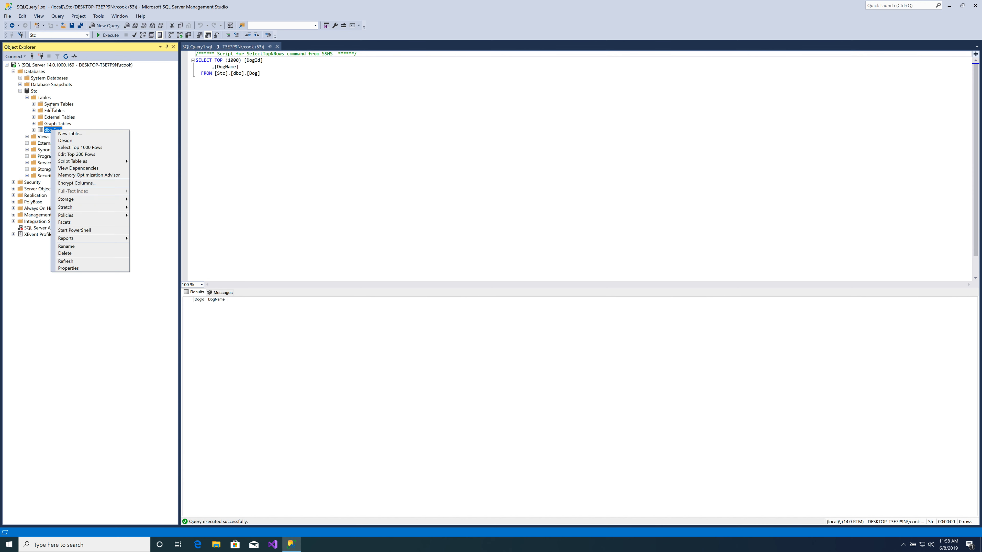
pyautogui.click(34, 130)
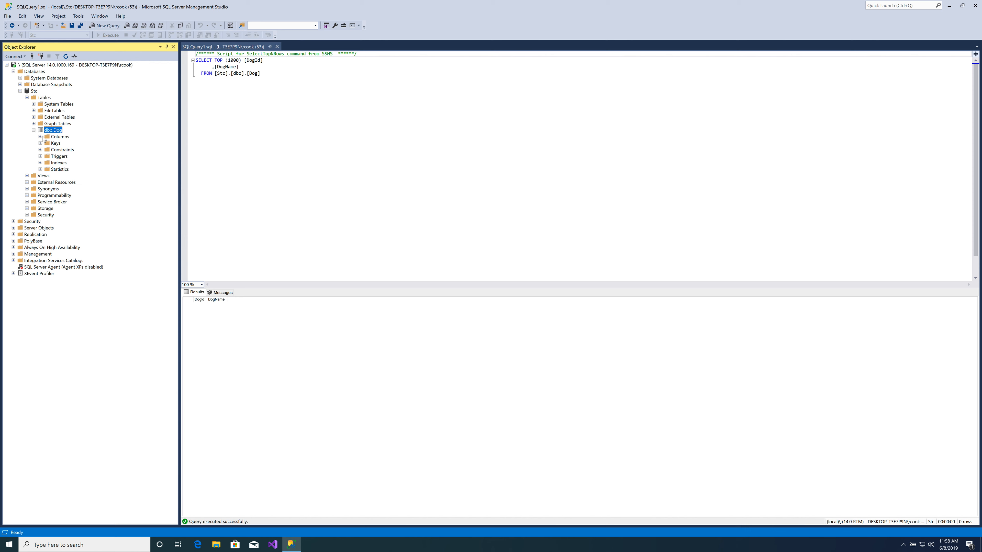
pyautogui.click(40, 137)
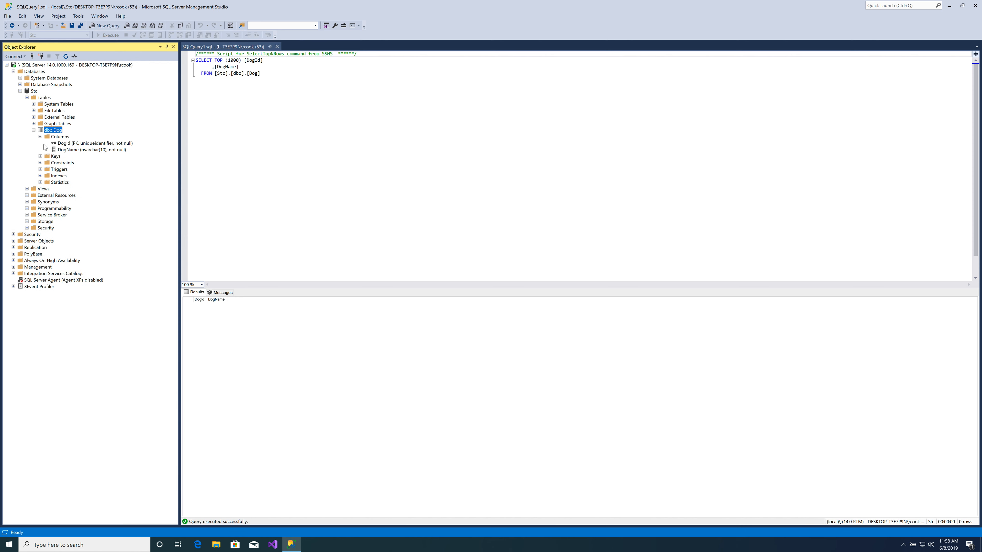
pyautogui.click(40, 157)
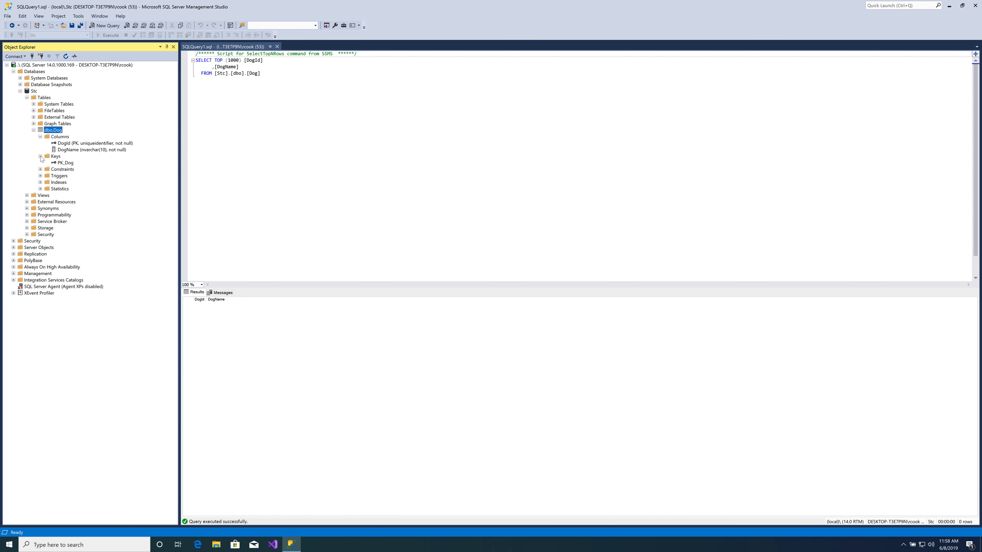
pyautogui.click(61, 163)
# - Open the top 200 rows of dbo.Dog for editing and widen the grid's DogId and DogName columns
pyautogui.rightClick(54, 133)
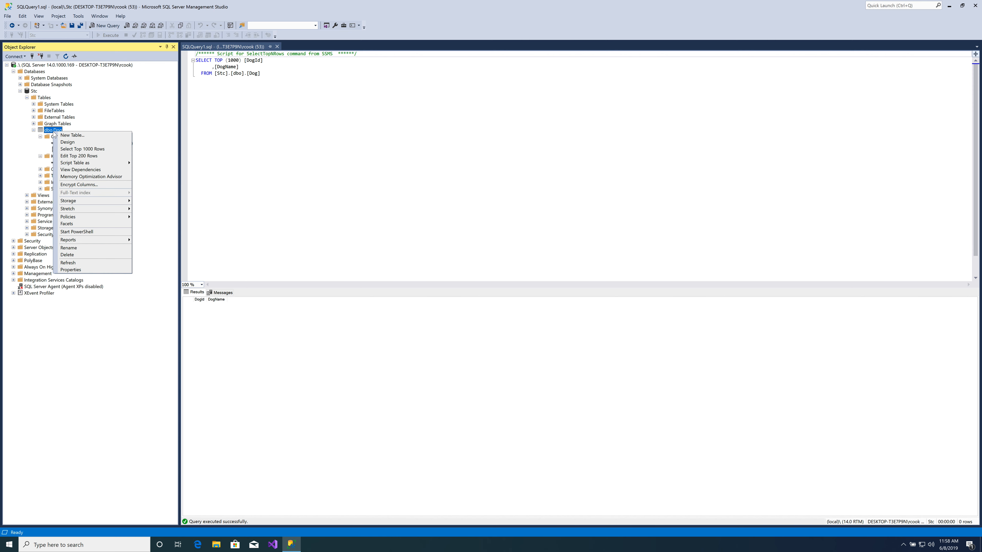
pyautogui.click(86, 156)
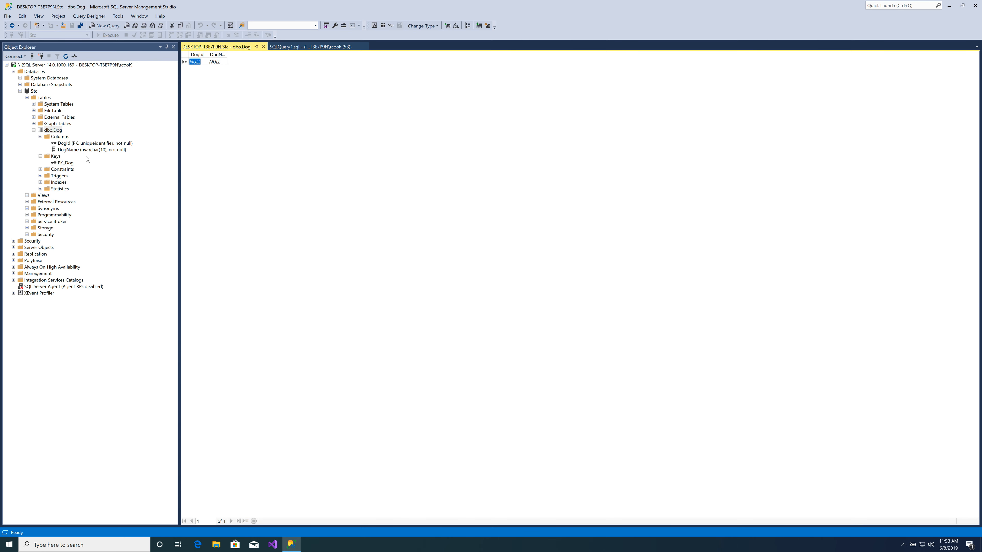
pyautogui.moveTo(206, 56); pyautogui.dragTo(323, 56)
pyautogui.moveTo(233, 56); pyautogui.dragTo(254, 56)
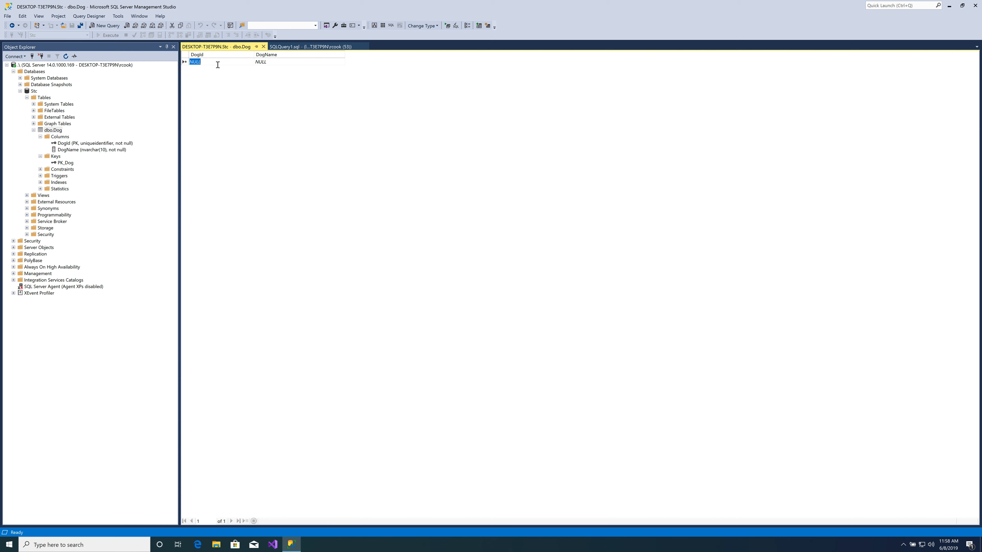
# - Add a row with DogName Lexi, leaving DogId empty, and execute the SQL to reload the rows
pyautogui.press('Tab')
pyautogui.write('Lexi')
pyautogui.click(219, 68)
pyautogui.click(448, 27)
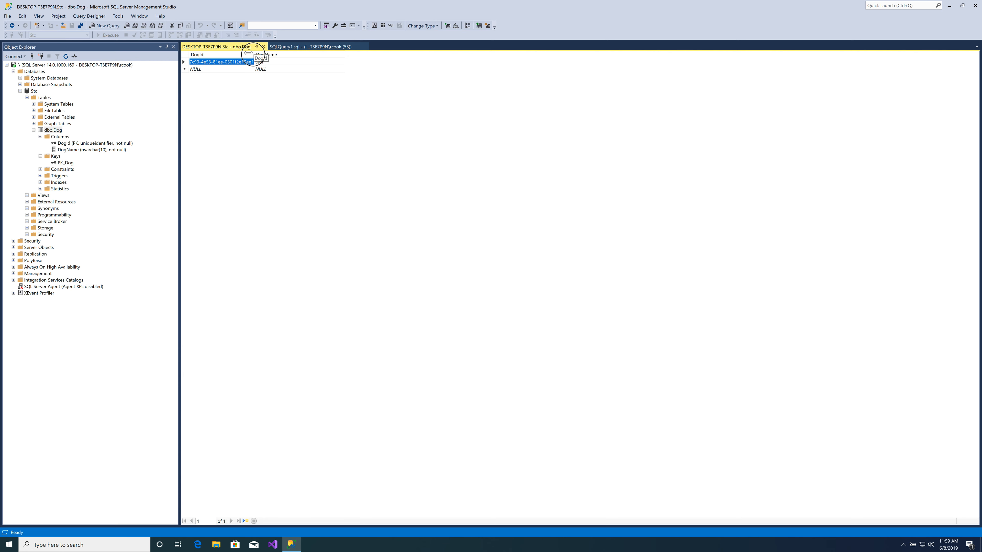
# - Resize the DogId column in the row grid to read the full identifier
pyautogui.moveTo(254, 56); pyautogui.dragTo(401, 51)
pyautogui.click(281, 70)
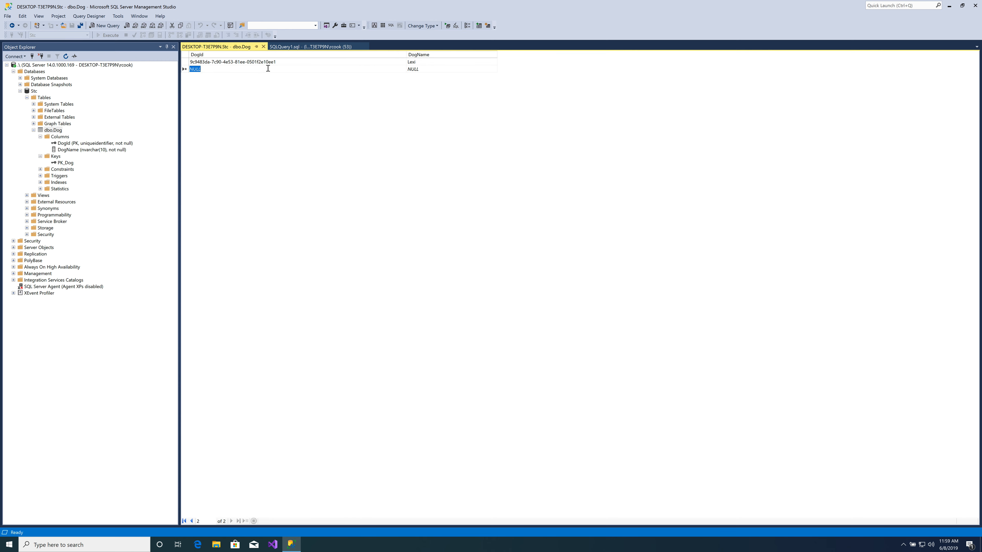
pyautogui.moveTo(406, 54); pyautogui.dragTo(344, 55)
pyautogui.click(232, 71)
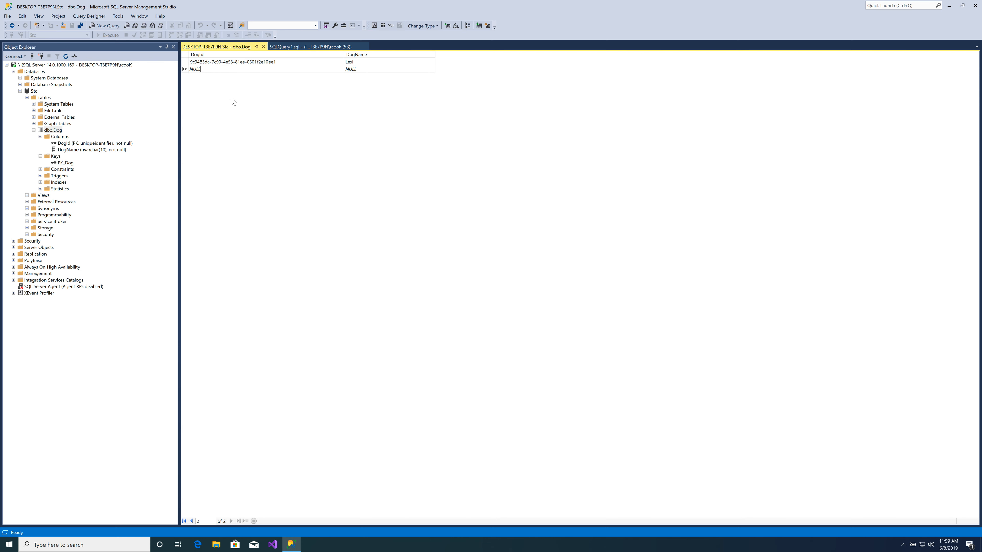
# - Close the dbo.Dog row editor and execute the SELECT TOP (1000) query again
pyautogui.click(263, 47)
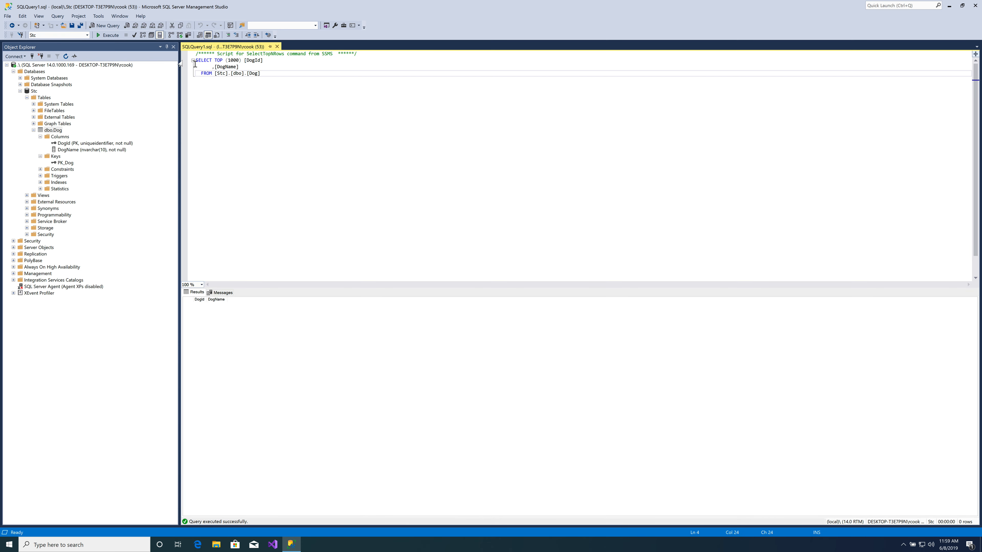
pyautogui.click(108, 36)
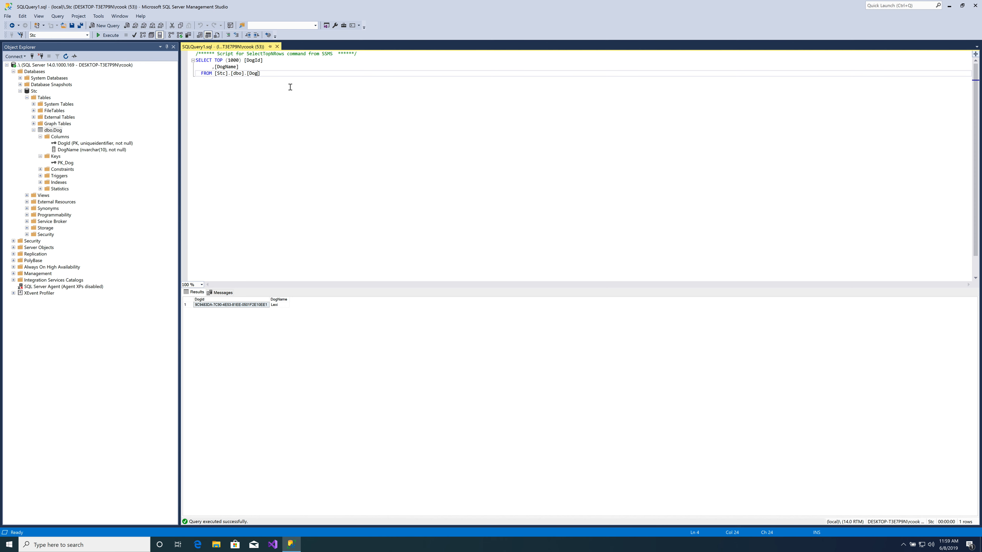
# - Below the SELECT query, leave blank lines and start an insert into Dog statement
pyautogui.press('Return')
pyautogui.press('Return')
pyautogui.press('Return')
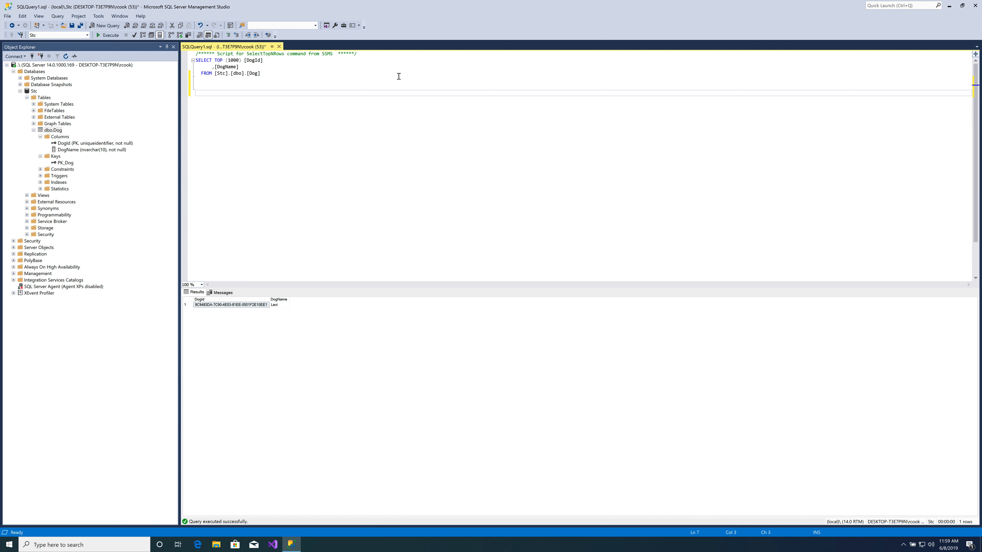
pyautogui.write('insert into')
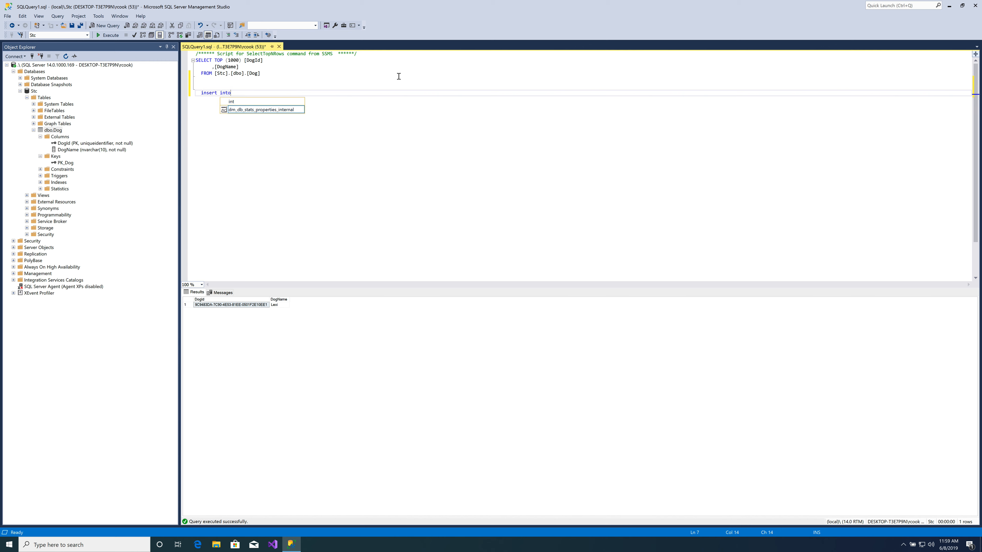
pyautogui.press('Tab')
pyautogui.press('BackSpace')
pyautogui.press('BackSpace')
pyautogui.press('BackSpace')
pyautogui.press('BackSpace')
pyautogui.press('BackSpace')
pyautogui.press('BackSpace')
pyautogui.press('BackSpace')
pyautogui.press('BackSpace')
pyautogui.press('BackSpace')
pyautogui.press('BackSpace')
pyautogui.press('BackSpace')
pyautogui.press('BackSpace')
pyautogui.press('BackSpace')
pyautogui.press('BackSpace')
pyautogui.press('BackSpace')
pyautogui.press('BackSpace')
pyautogui.press('BackSpace')
pyautogui.press('BackSpace')
pyautogui.press('BackSpace')
pyautogui.press('BackSpace')
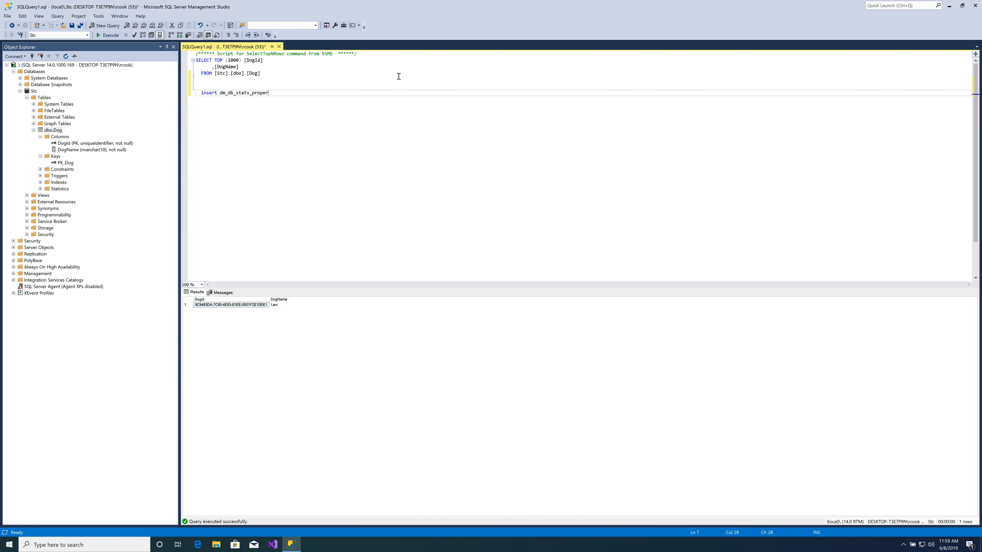
pyautogui.write('insert into')
pyautogui.write('Dog')
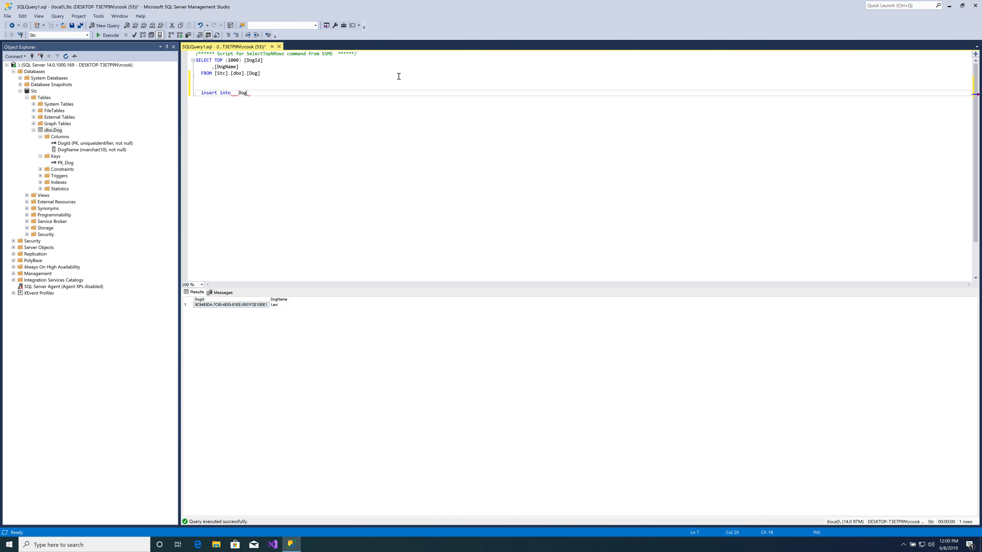
pyautogui.press('Return')
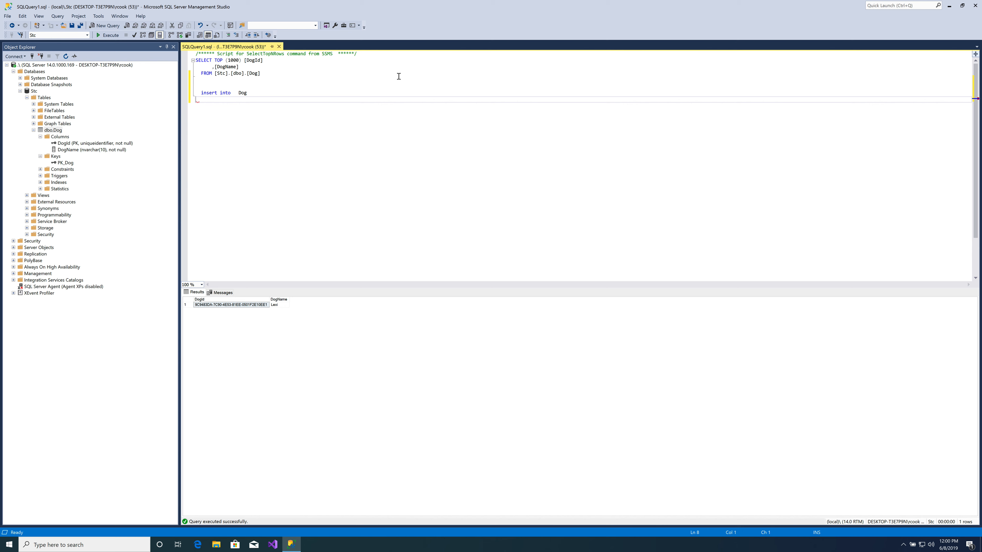
pyautogui.press('BackSpace')
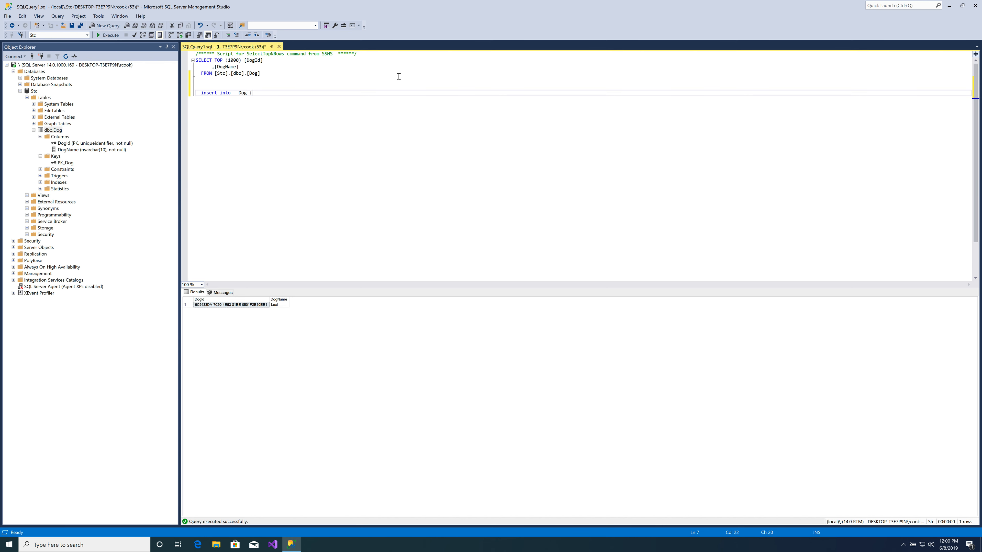
# - Complete the insert statement with the columns (DogId, DogName) and the values (newid(), 'Lyla')
pyautogui.write('(Dog')
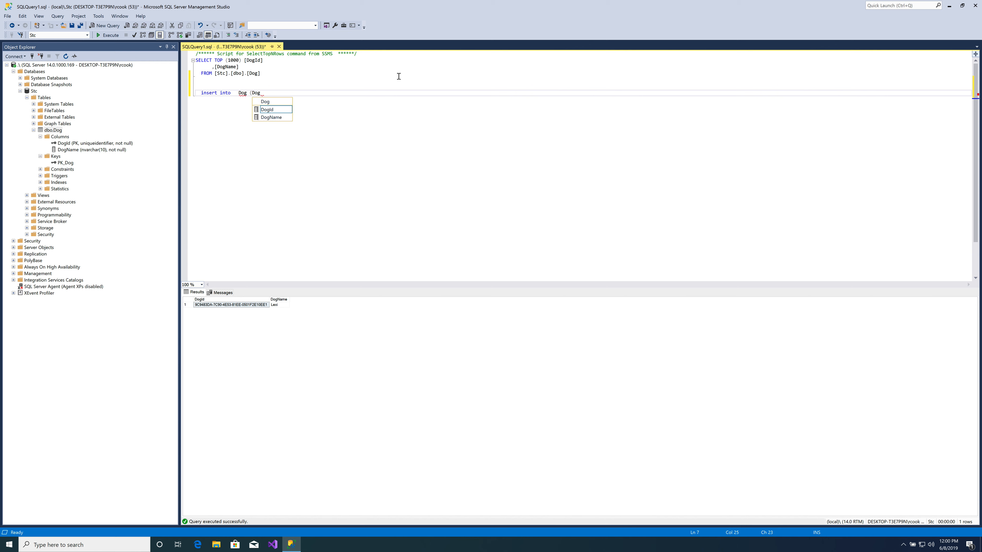
pyautogui.write('Id, ')
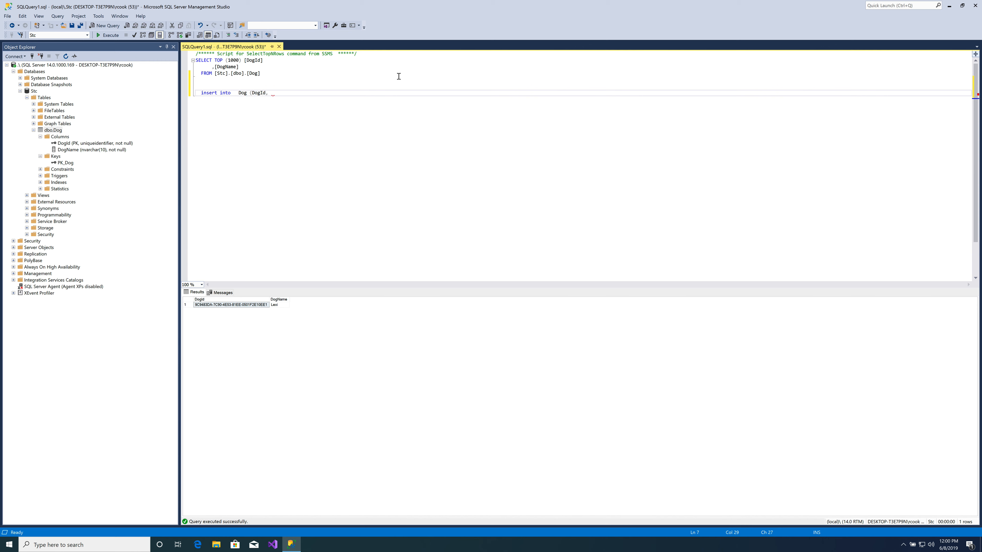
pyautogui.write('DogName)')
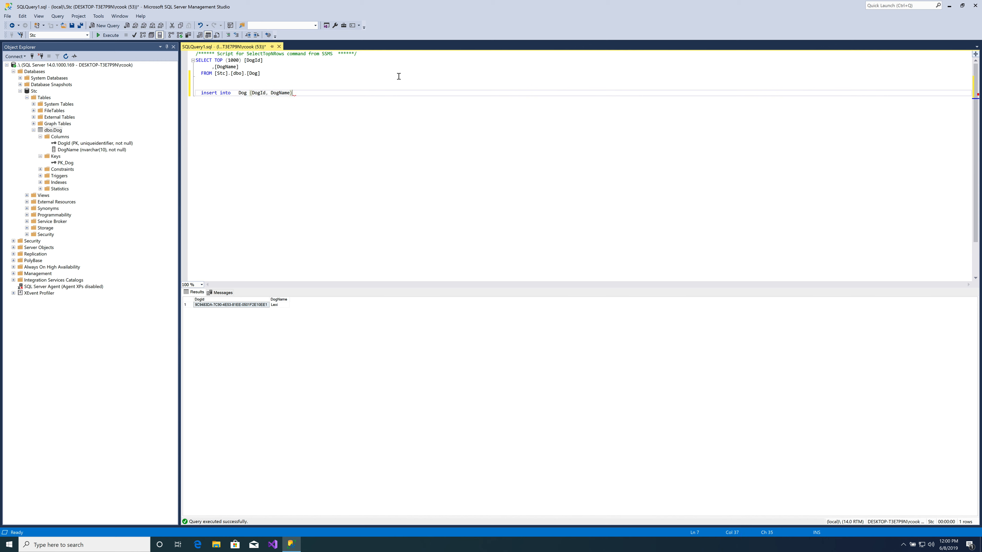
pyautogui.press('Return')
pyautogui.write('values (')
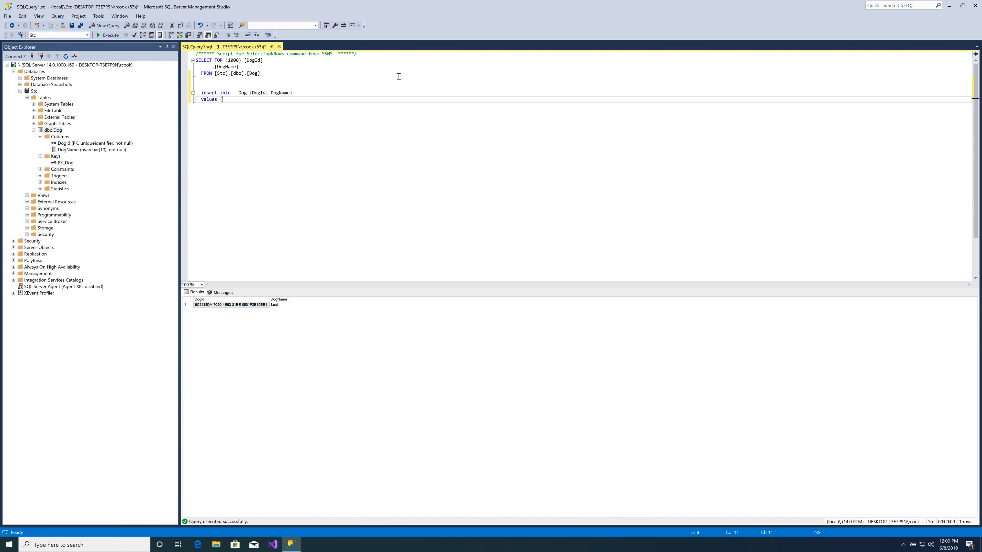
pyautogui.write('newid')
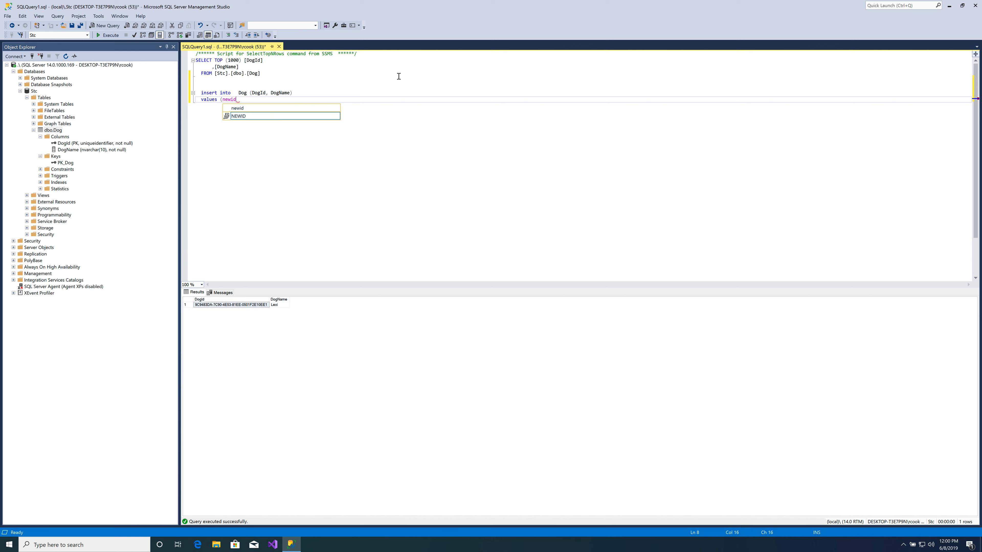
pyautogui.write('(),')
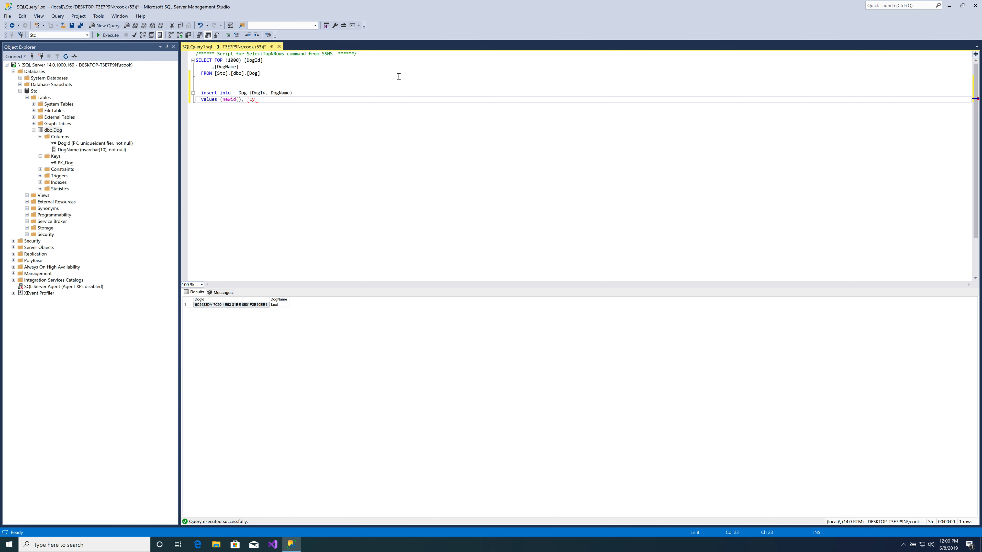
pyautogui.write("'Lyla')")
pyautogui.press('Return')
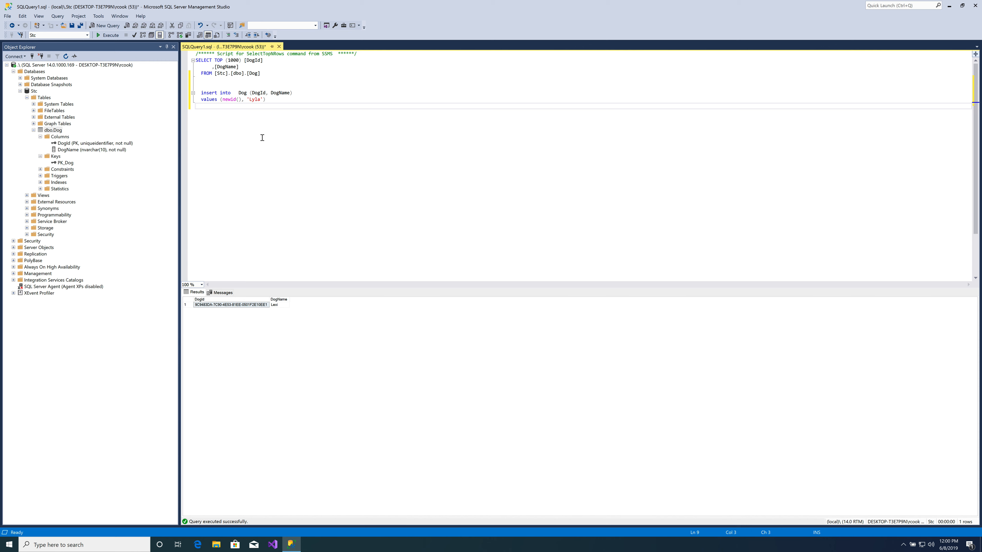
# - Execute only the insert statement that adds Lyla
pyautogui.click(279, 101)
pyautogui.moveTo(278, 101); pyautogui.dragTo(190, 91)
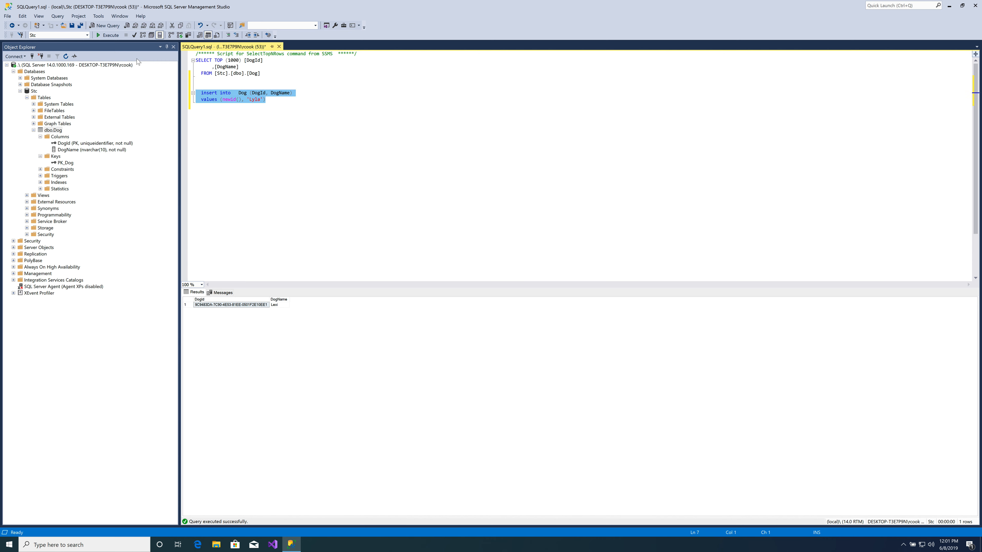
pyautogui.click(114, 35)
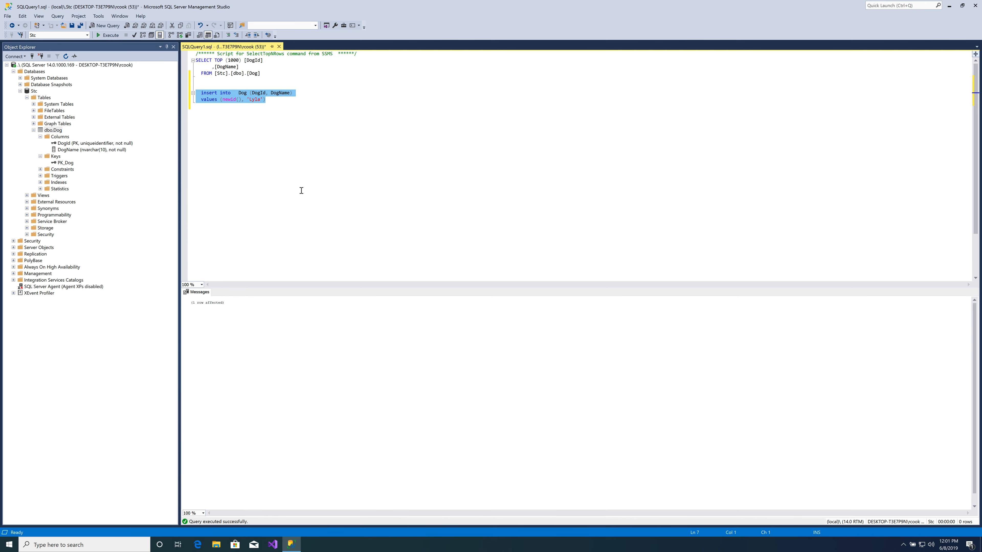
# - Execute only the SELECT TOP (1000) query on the Dog table
pyautogui.click(298, 136)
pyautogui.click(265, 68)
pyautogui.moveTo(265, 74); pyautogui.dragTo(187, 63)
pyautogui.click(108, 36)
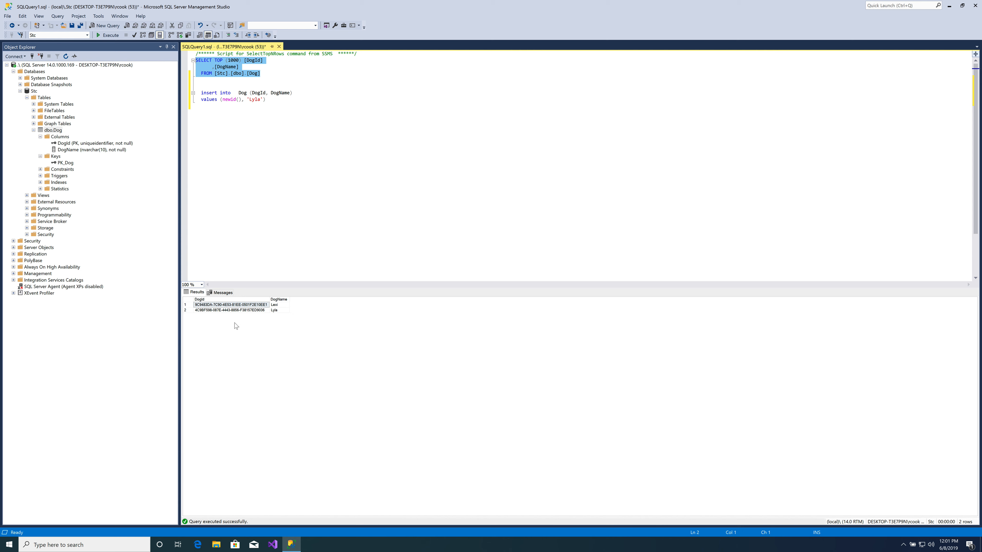
pyautogui.click(265, 128)
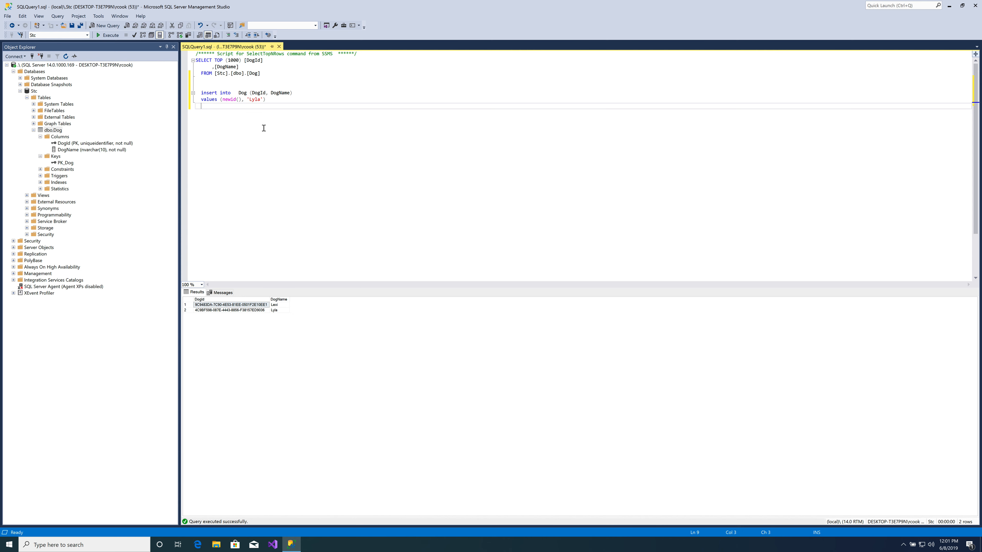
pyautogui.press('Return')
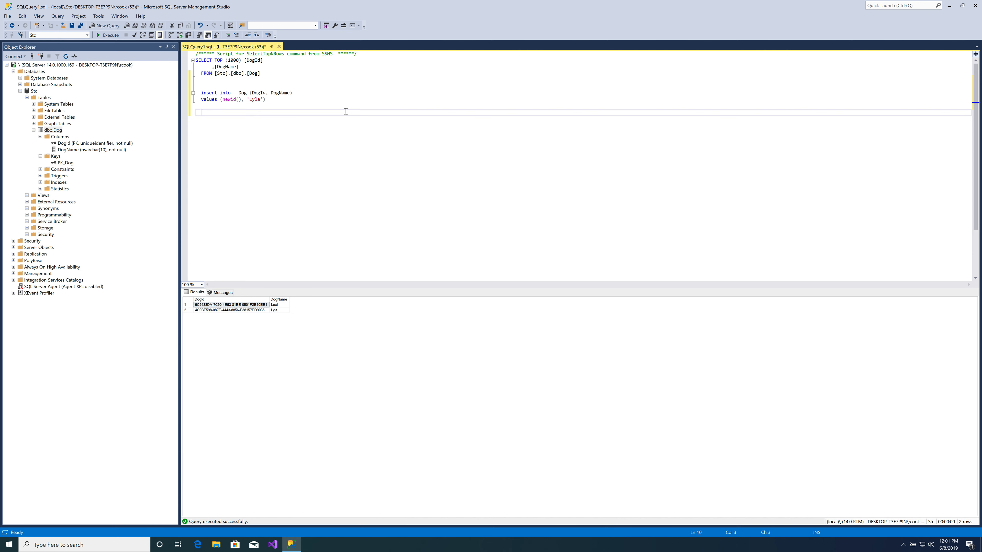
pyautogui.write('/*')
pyautogui.press('Return')
pyautogui.press('Return')
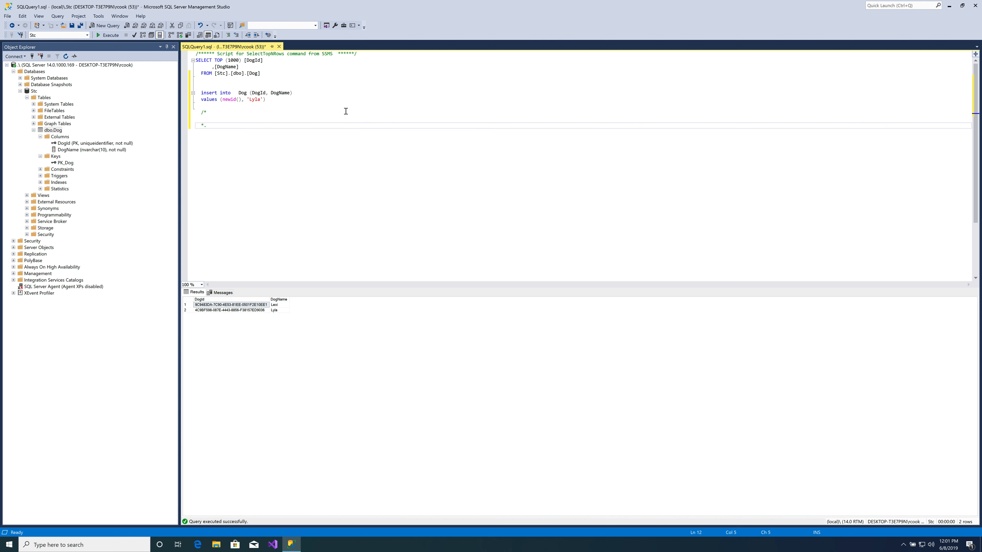
pyautogui.press('Up')
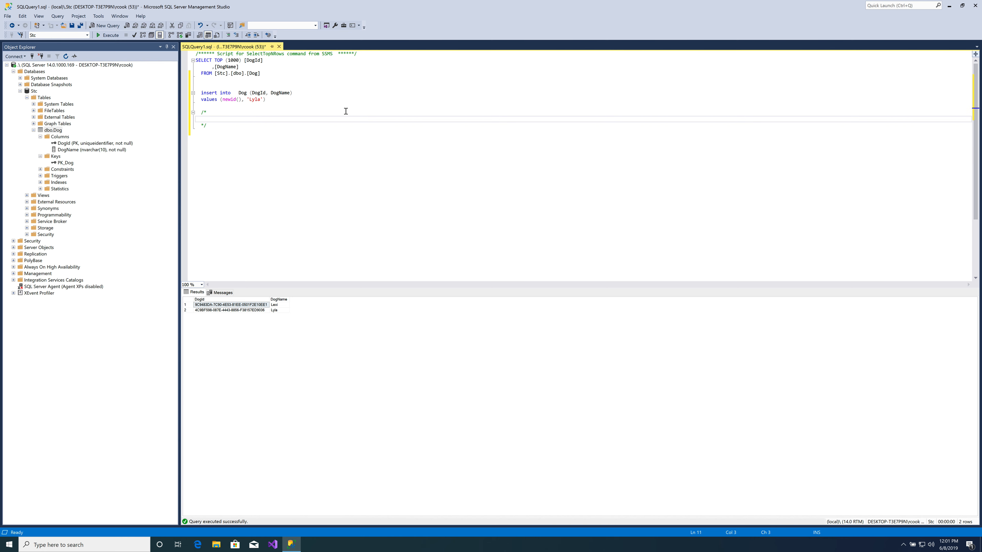
pyautogui.press('Return')
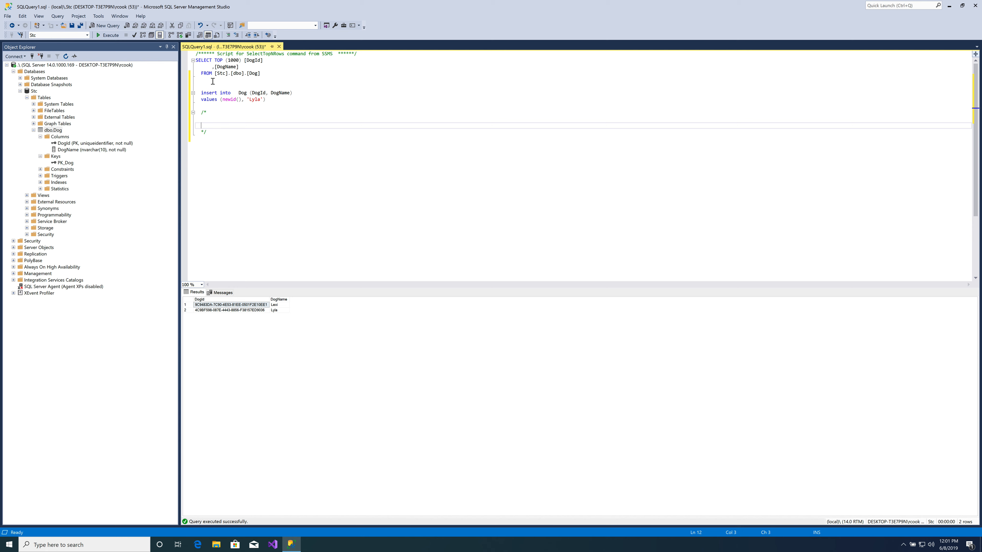
pyautogui.click(208, 86)
pyautogui.click(340, 120)
pyautogui.press('Return')
pyautogui.write('del')
pyautogui.press('Down')
pyautogui.press('Down')
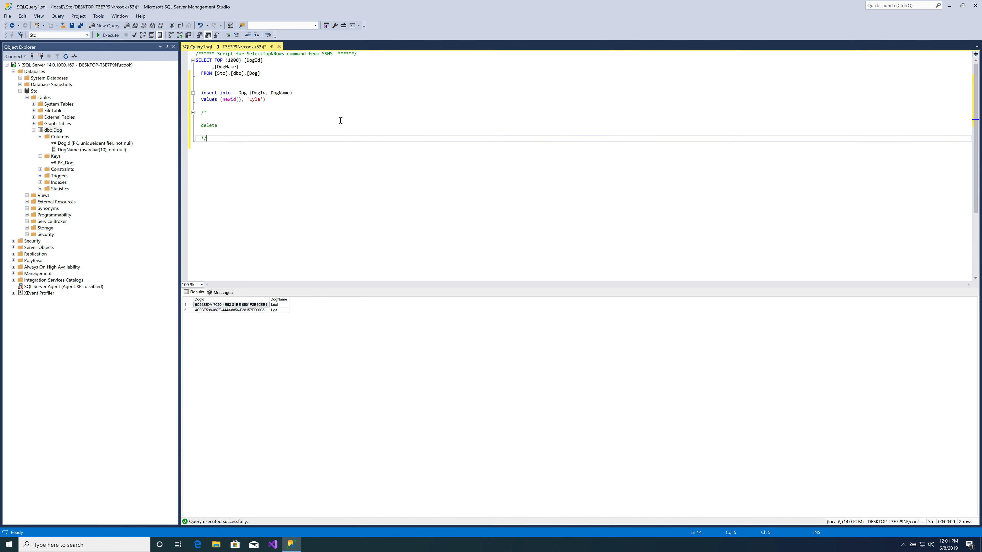
pyautogui.click(388, 126)
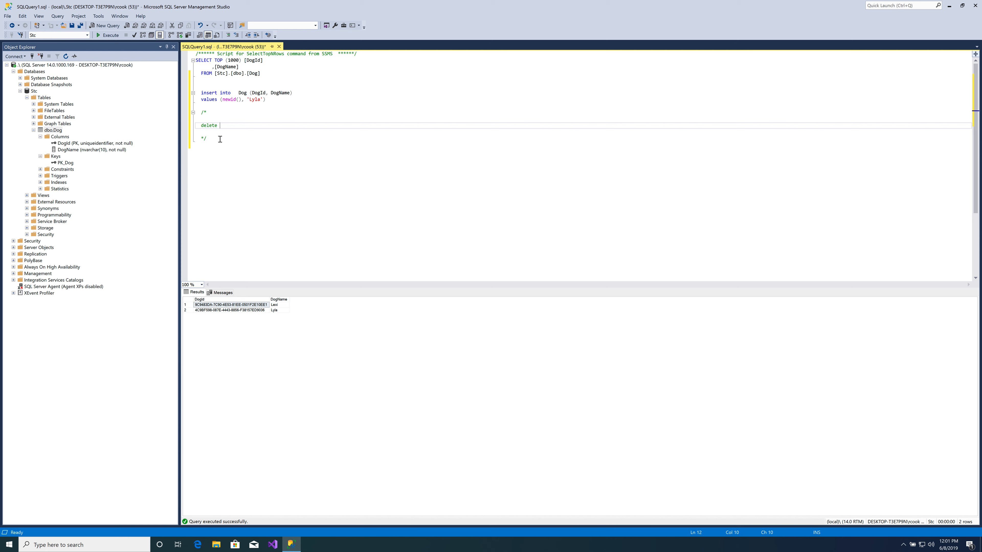
pyautogui.moveTo(249, 126); pyautogui.dragTo(317, 125)
pyautogui.click(317, 169)
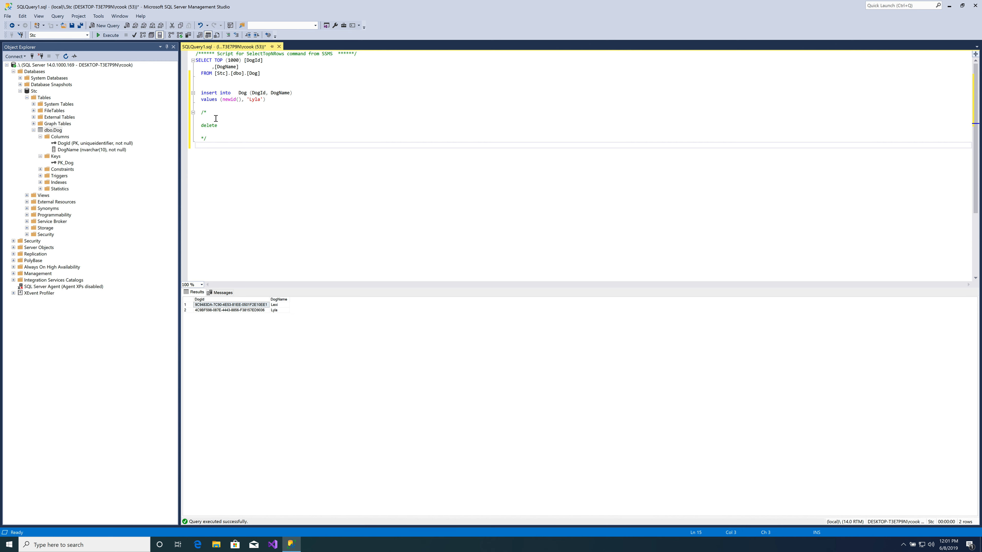
pyautogui.moveTo(237, 103); pyautogui.dragTo(250, 146)
pyautogui.press('Delete')
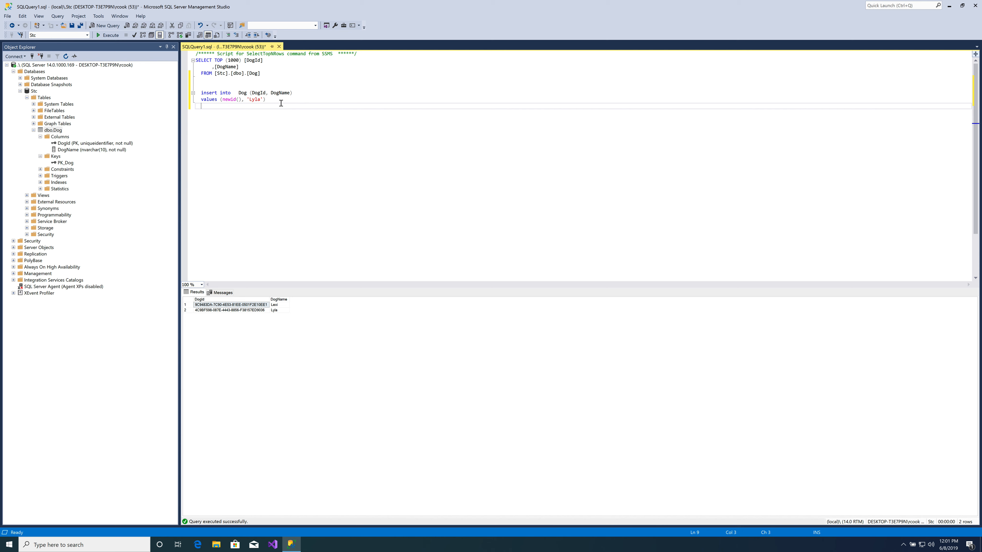
# - Remove DogId and its comma from the insert statement's column list, keeping only DogName
pyautogui.click(269, 100)
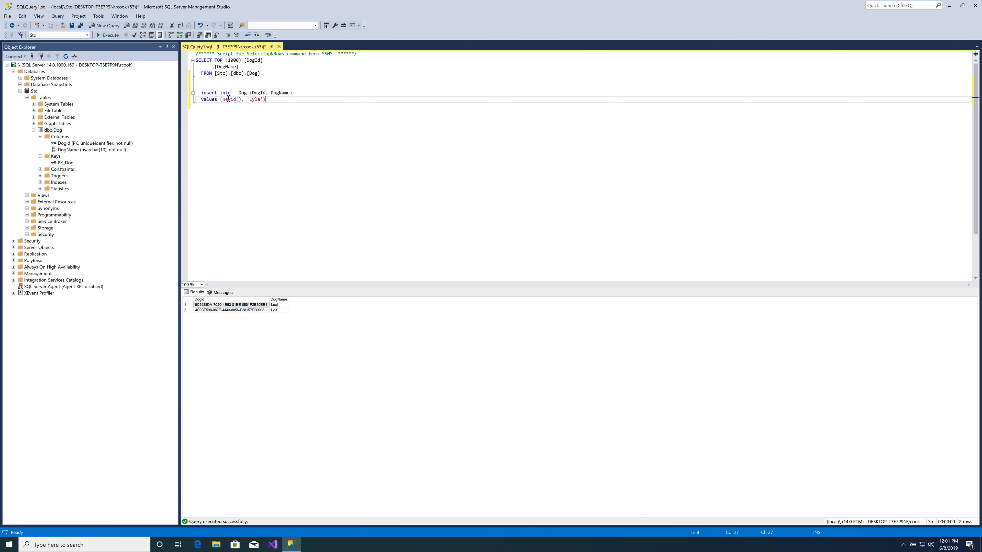
pyautogui.doubleClick(254, 93)
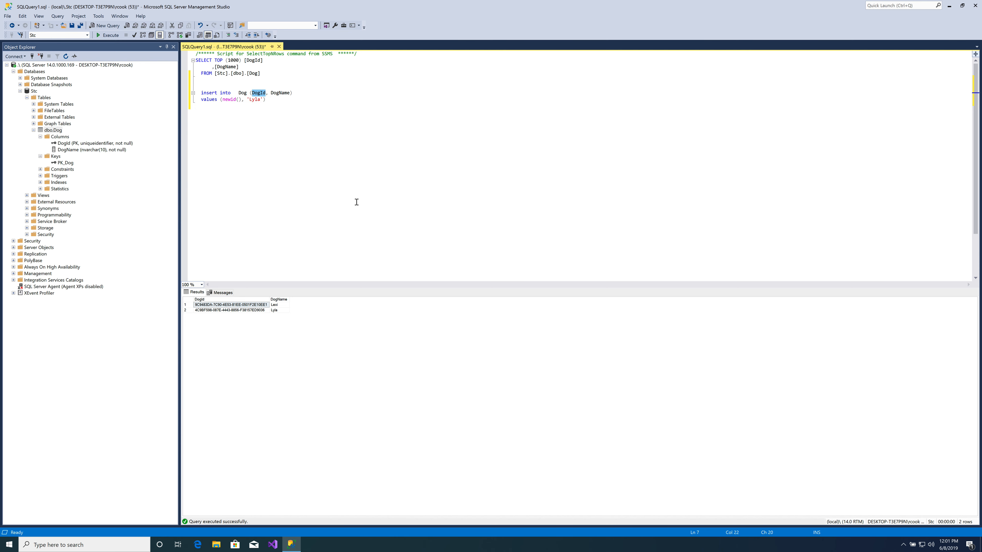
pyautogui.press('Left')
pyautogui.press('Left')
pyautogui.press('Left')
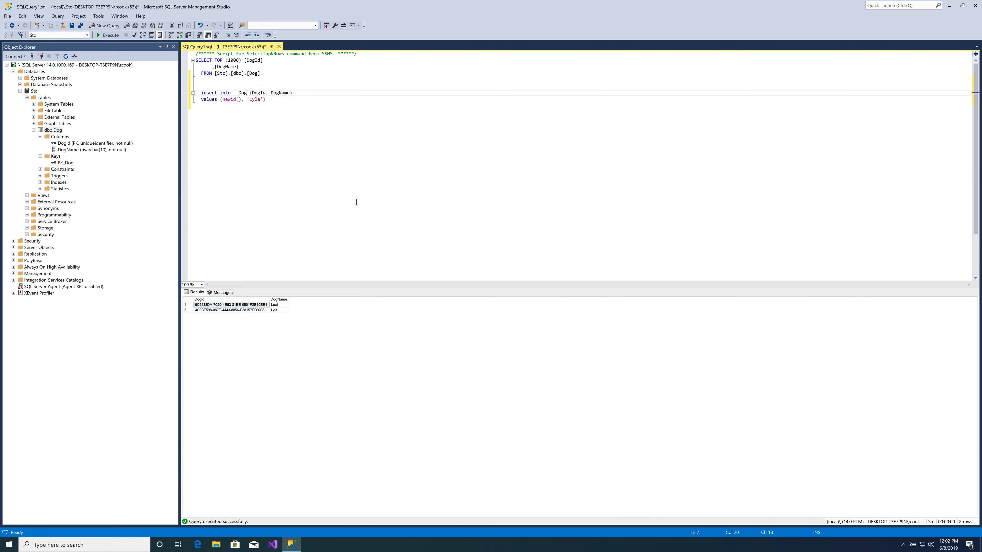
pyautogui.press('Right')
pyautogui.press('Right')
pyautogui.hotkey('shift', 'Right')
pyautogui.hotkey('shift', 'Right')
pyautogui.hotkey('shift', 'Right')
pyautogui.hotkey('shift', 'Right')
pyautogui.hotkey('shift', 'Right')
pyautogui.hotkey('shift', 'Right')
pyautogui.hotkey('shift', 'Right')
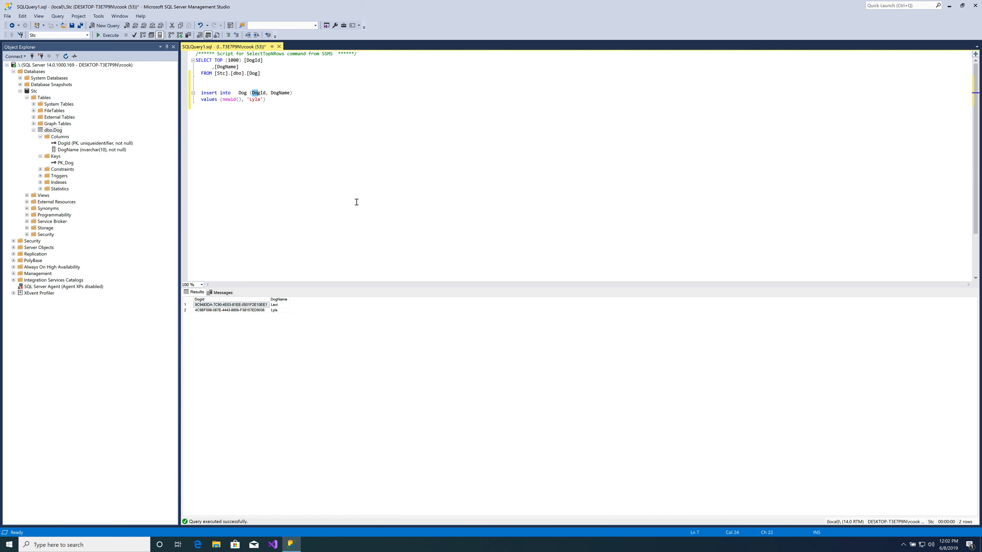
pyautogui.press('Delete')
# - Remove newid() and its comma from the insert statement's values list
pyautogui.press('Down')
pyautogui.press('BackSpace')
pyautogui.press('BackSpace')
pyautogui.press('BackSpace')
pyautogui.press('BackSpace')
pyautogui.press('BackSpace')
pyautogui.press('BackSpace')
pyautogui.press('BackSpace')
pyautogui.press('BackSpace')
pyautogui.press('BackSpace')
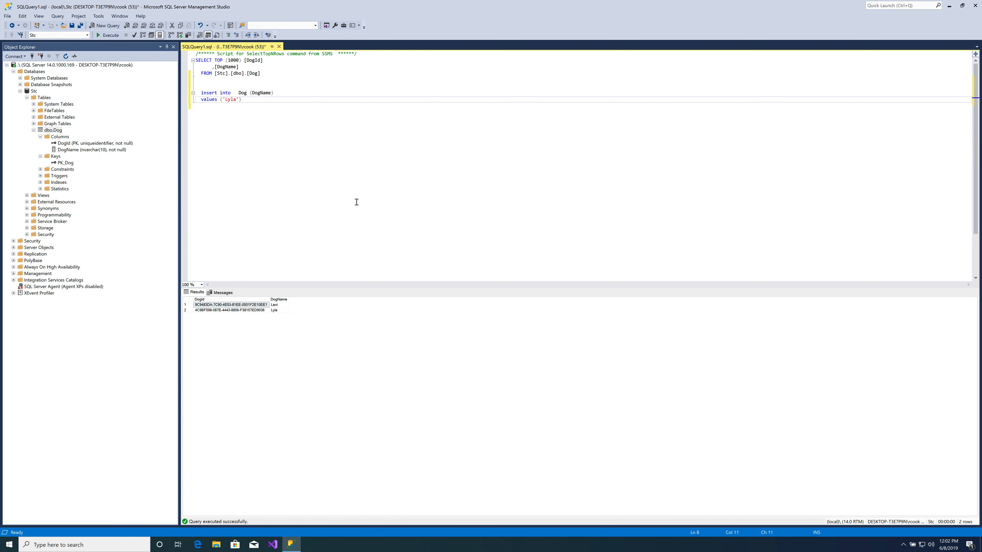
# - Change the dog name in the insert statement's values to 'Newman'
pyautogui.hotkey('shift', 'Right')
pyautogui.hotkey('shift', 'Right')
pyautogui.hotkey('shift', 'Right')
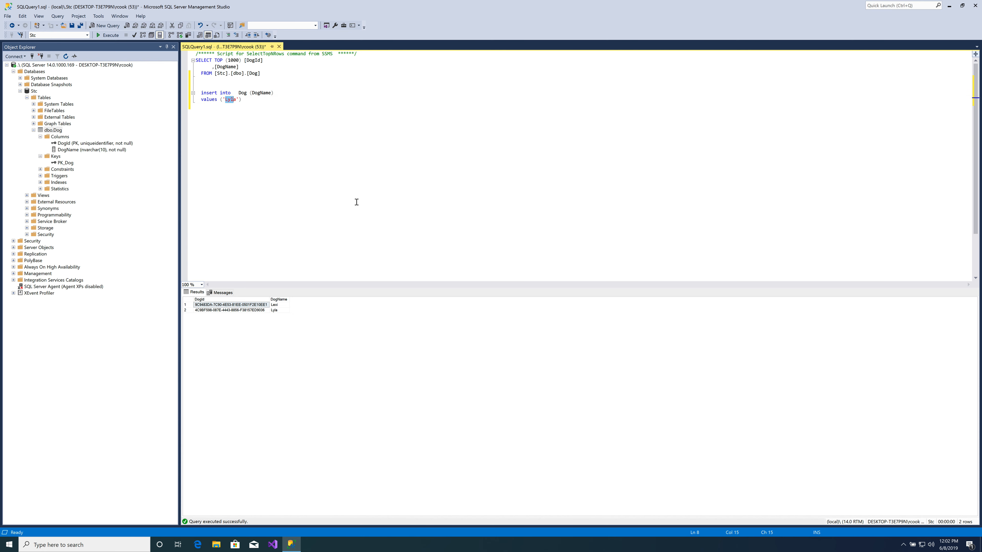
pyautogui.write('Newman')
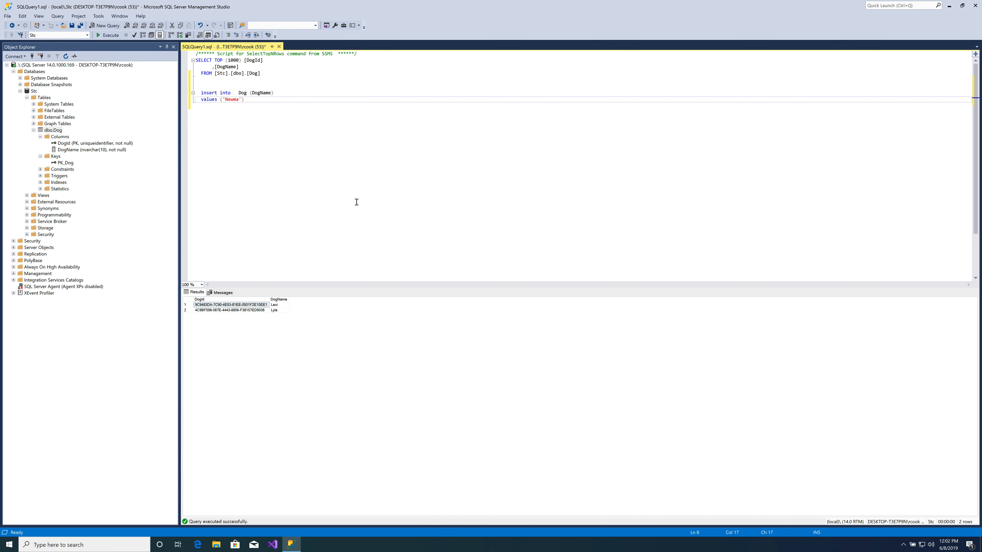
# - Indent the ('Newman') value list so it lines up under the table name Dog
pyautogui.press('Up')
pyautogui.hotkey('shift', 'Down')
pyautogui.hotkey('shift', 'Down')
pyautogui.press('Up')
pyautogui.press('Down')
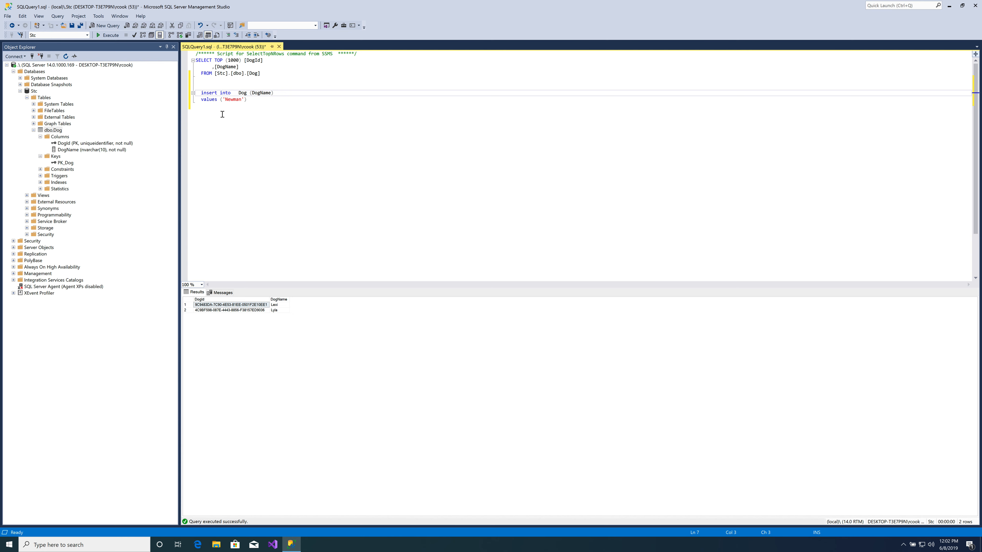
pyautogui.click(220, 100)
pyautogui.press('Tab')
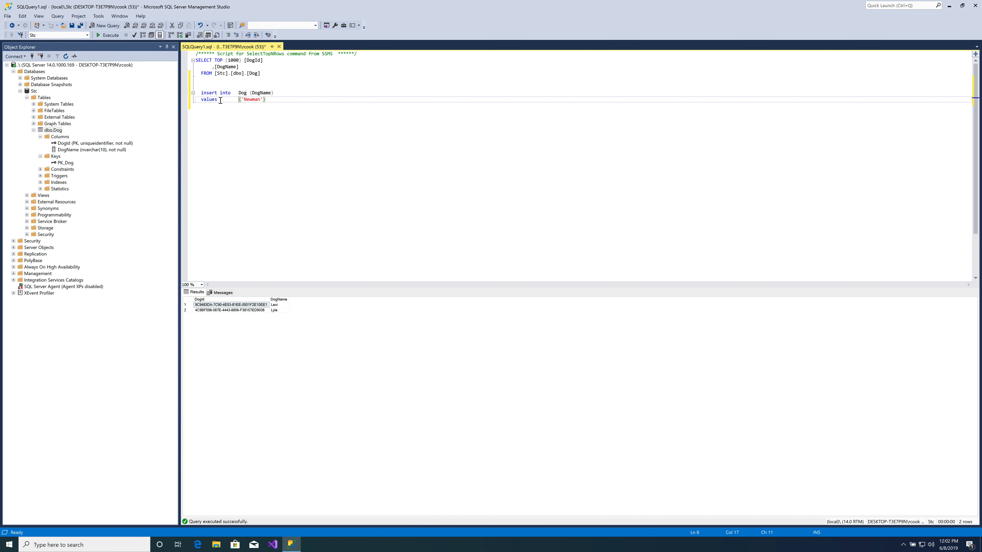
# - Run only the SELECT TOP (1000) query on the Dog table to check its current rows
pyautogui.moveTo(290, 100); pyautogui.dragTo(44, 87)
pyautogui.press('F6')
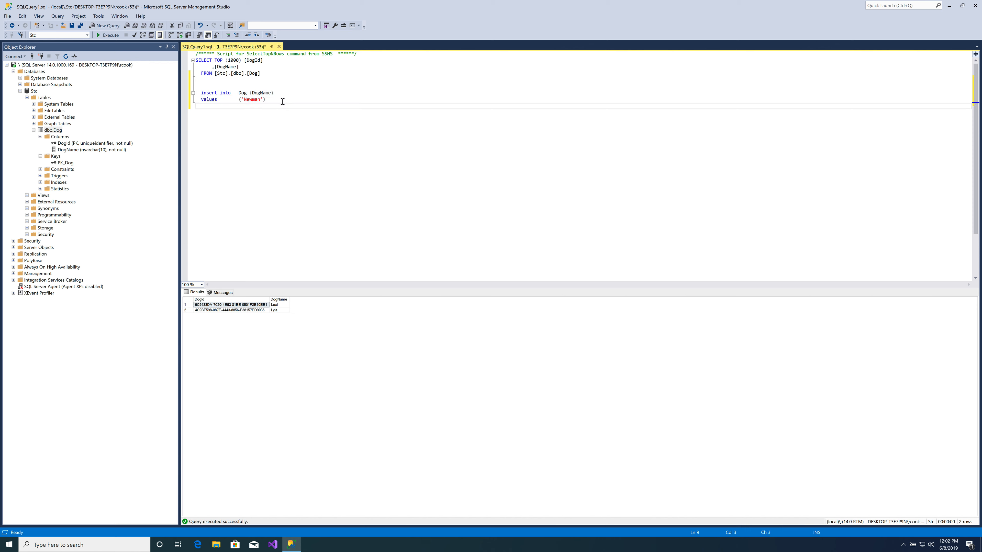
pyautogui.click(276, 76)
pyautogui.moveTo(276, 76); pyautogui.dragTo(157, 55)
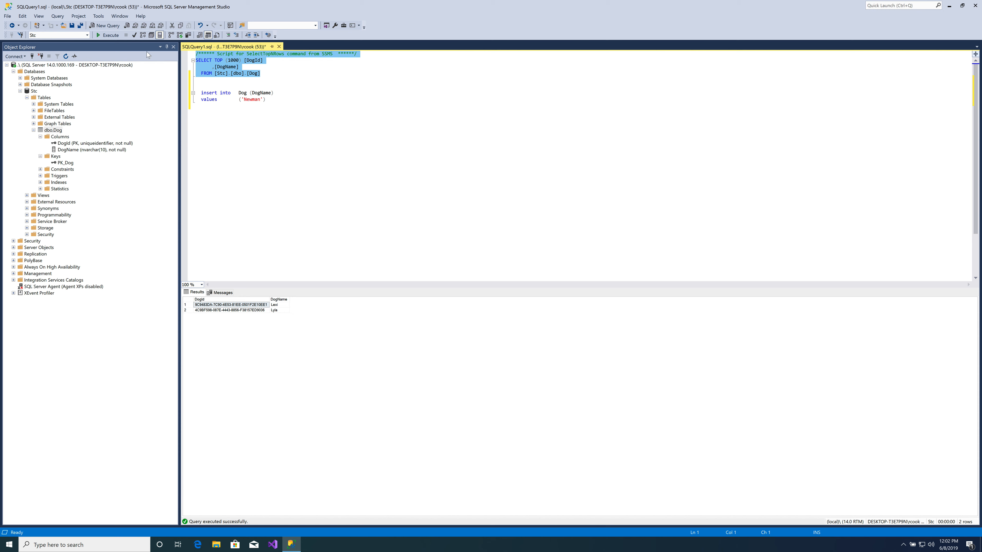
pyautogui.click(108, 36)
# - Run only the insert statement that adds 'Newman' as a DogName to the Dog table
pyautogui.click(290, 86)
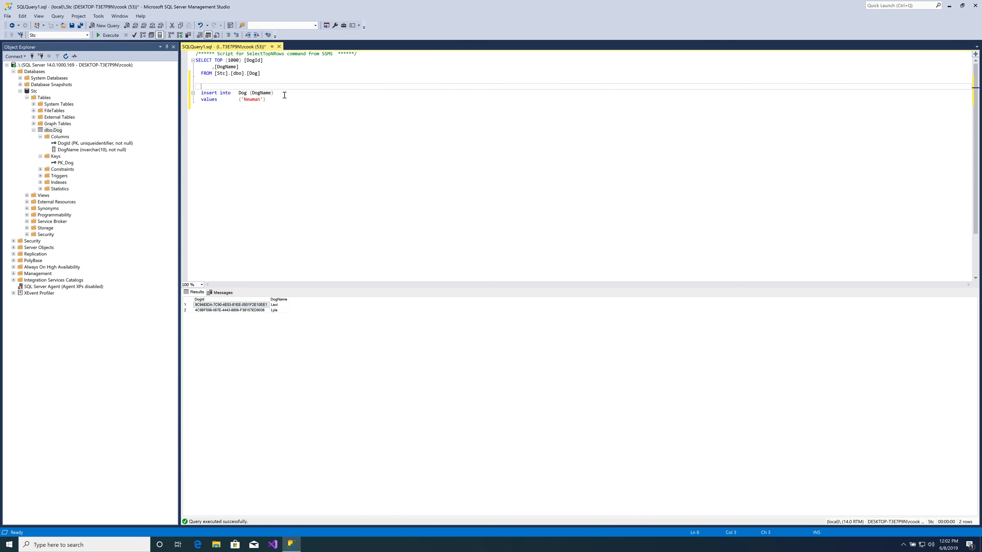
pyautogui.moveTo(271, 99); pyautogui.dragTo(176, 90)
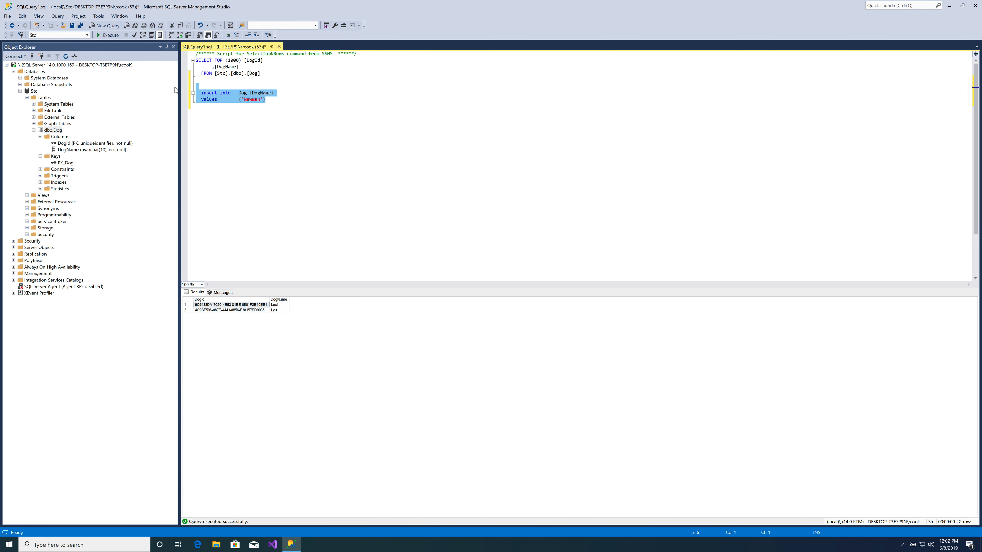
pyautogui.click(109, 35)
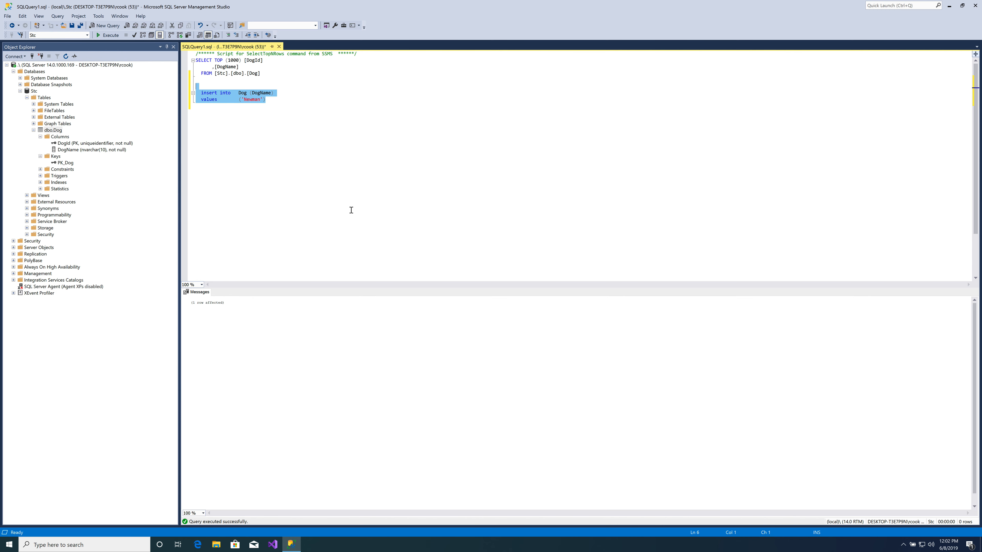
# - Rerun only the SELECT query on the Dog table to check the rows after the insert
pyautogui.moveTo(262, 73); pyautogui.dragTo(178, 61)
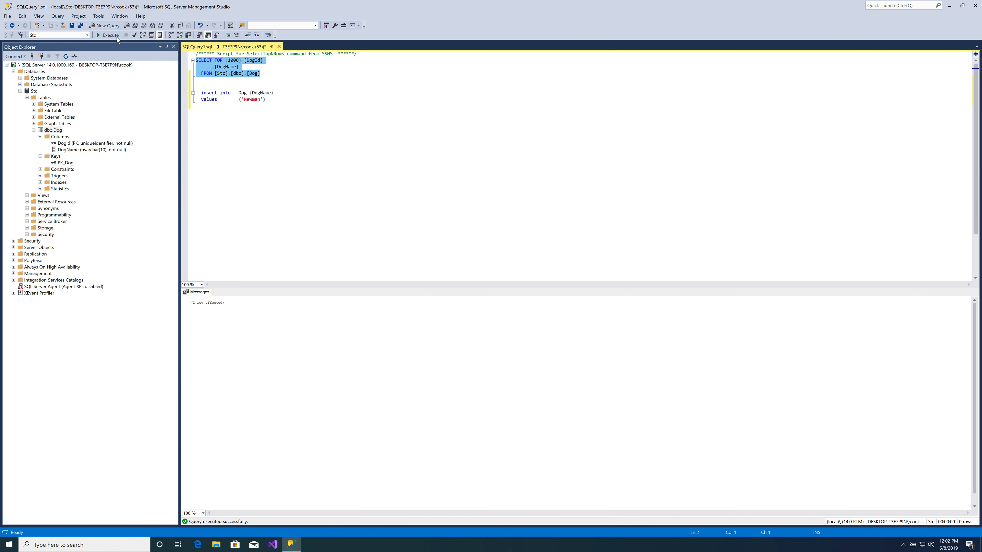
pyautogui.click(109, 36)
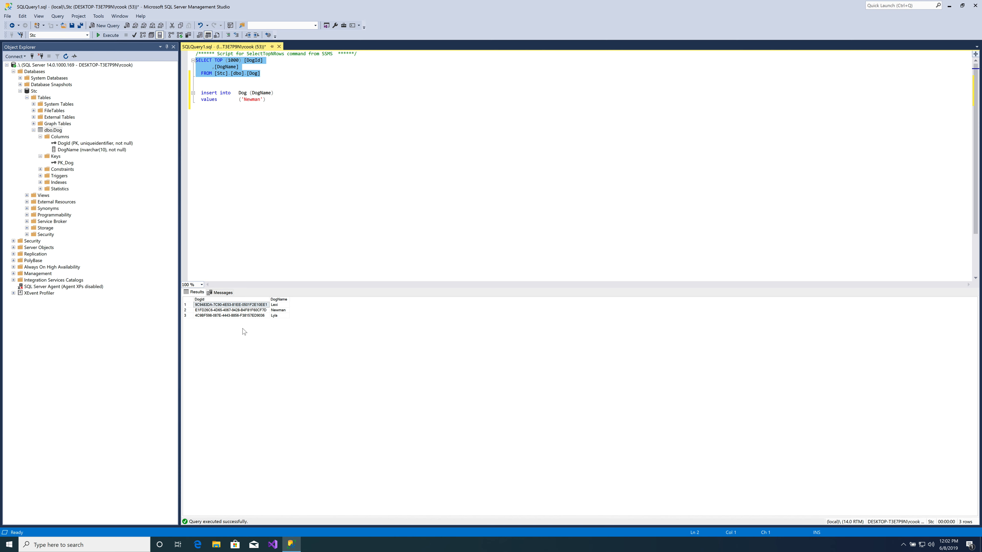